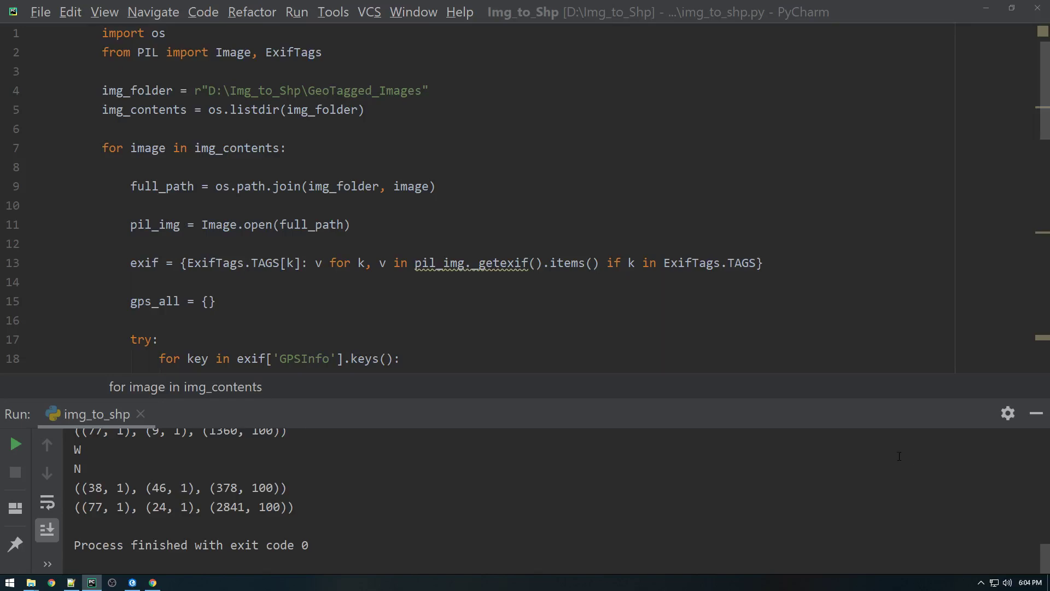
- Select and then deselect the latitude tuple in the run output
drag(85, 487, 289, 488)
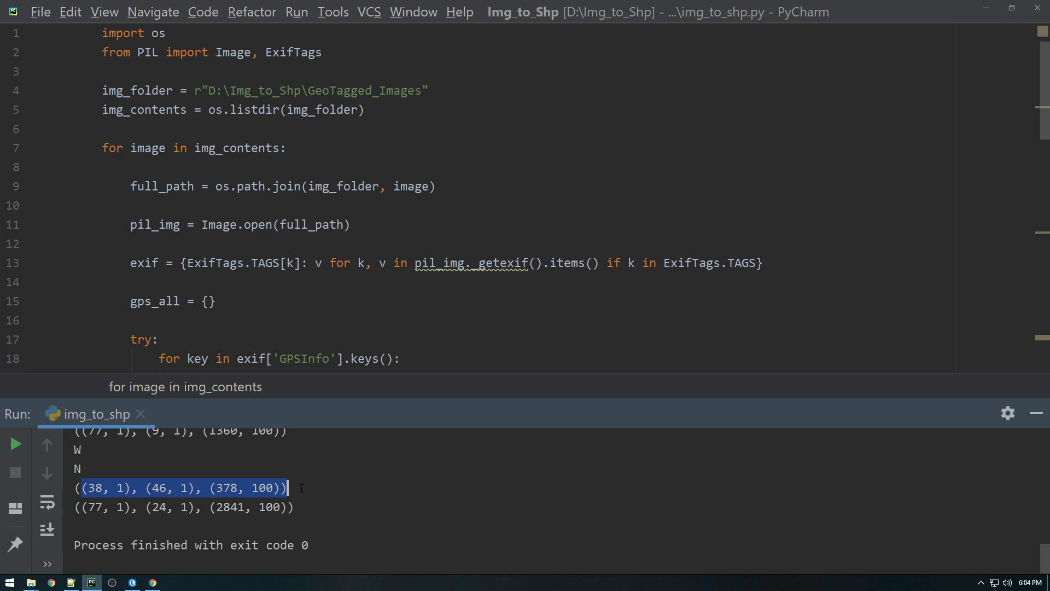
click(111, 488)
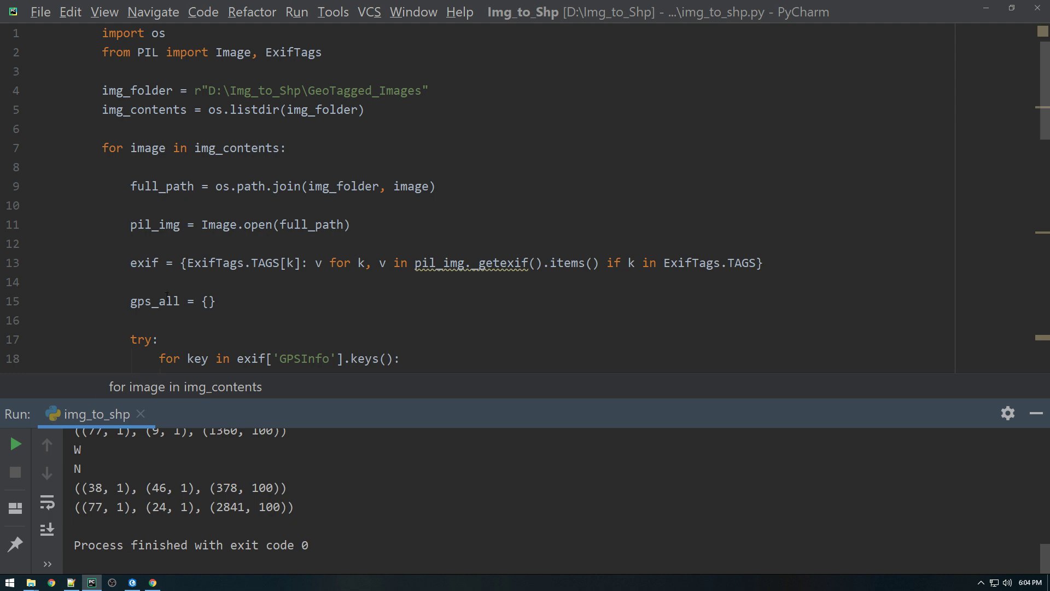
scroll(493, 205, down, 2)
scroll(493, 206, down, 1)
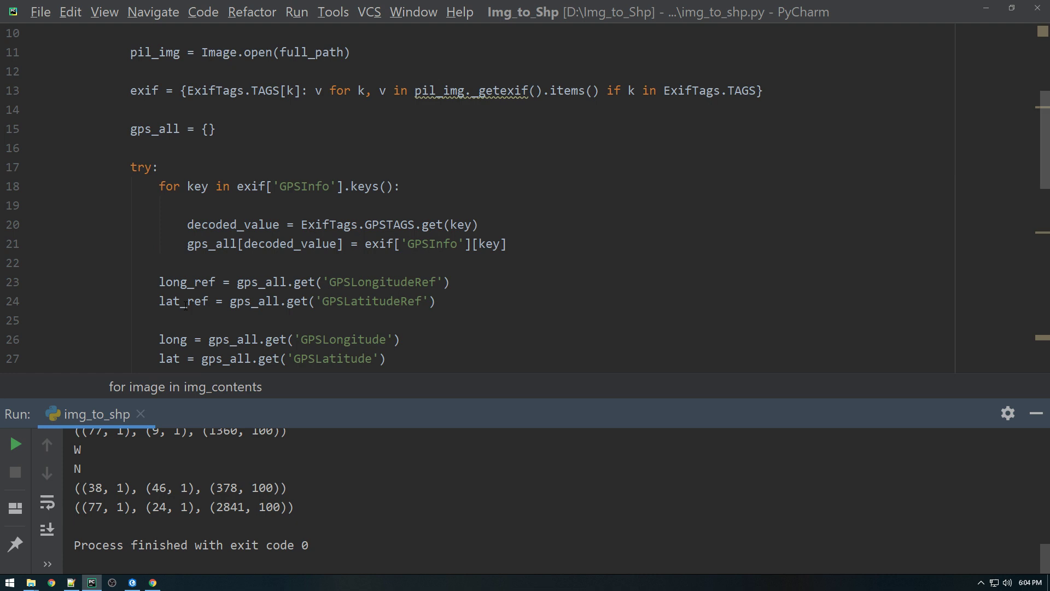
scroll(493, 205, down, 1)
scroll(492, 205, down, 2)
scroll(493, 206, down, 1)
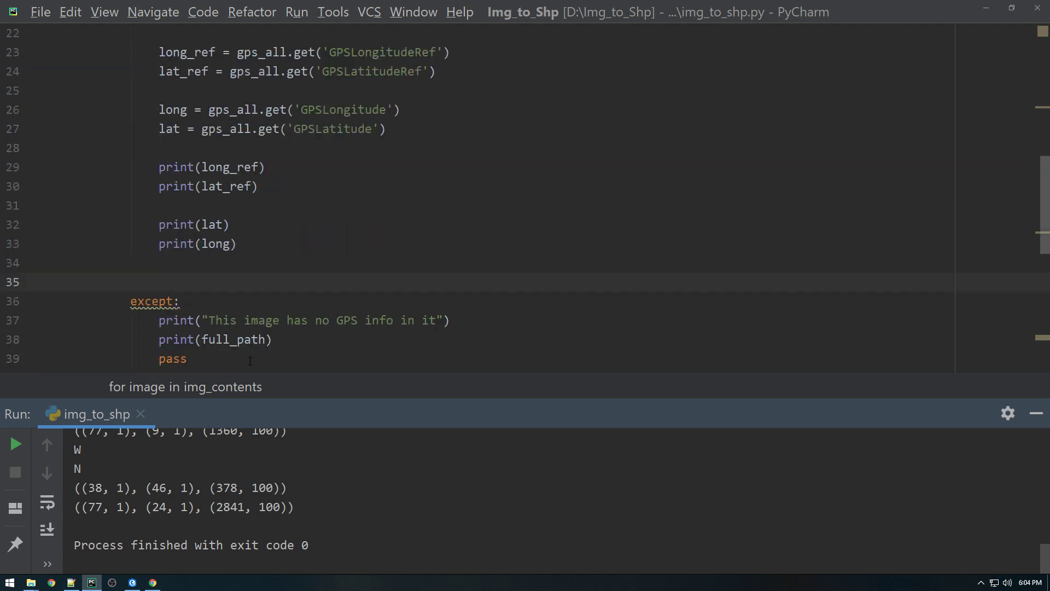
scroll(146, 476, up, 2)
click(145, 476)
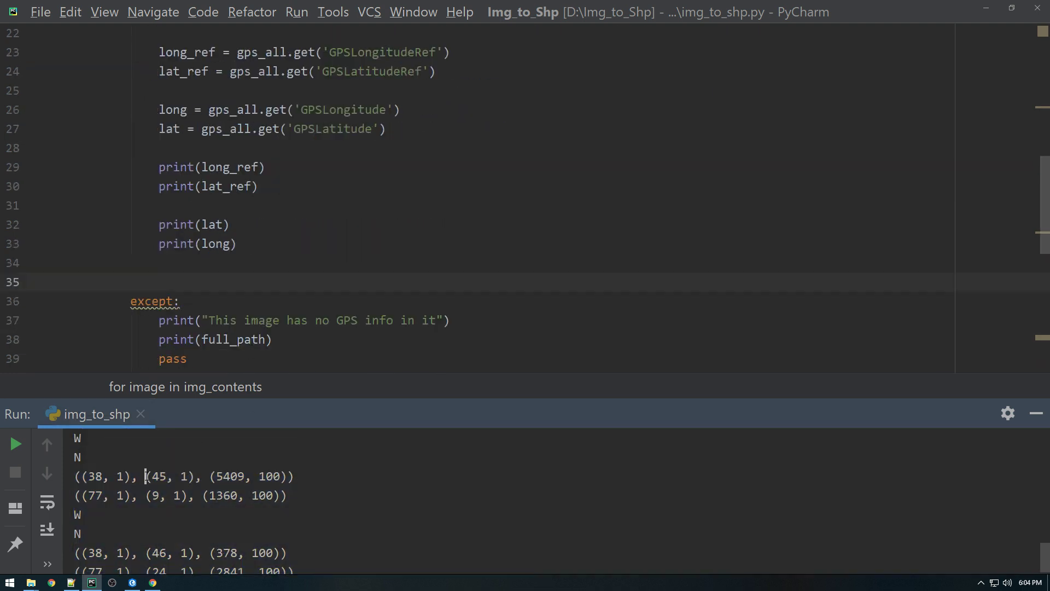
scroll(206, 507, down, 1)
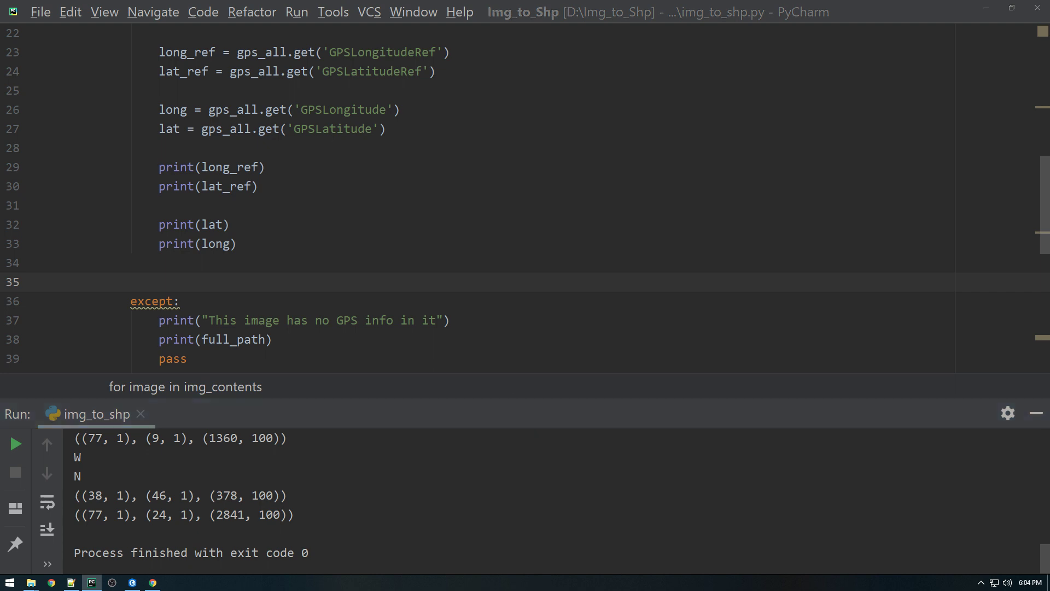
scroll(525, 206, up, 5)
scroll(525, 205, up, 5)
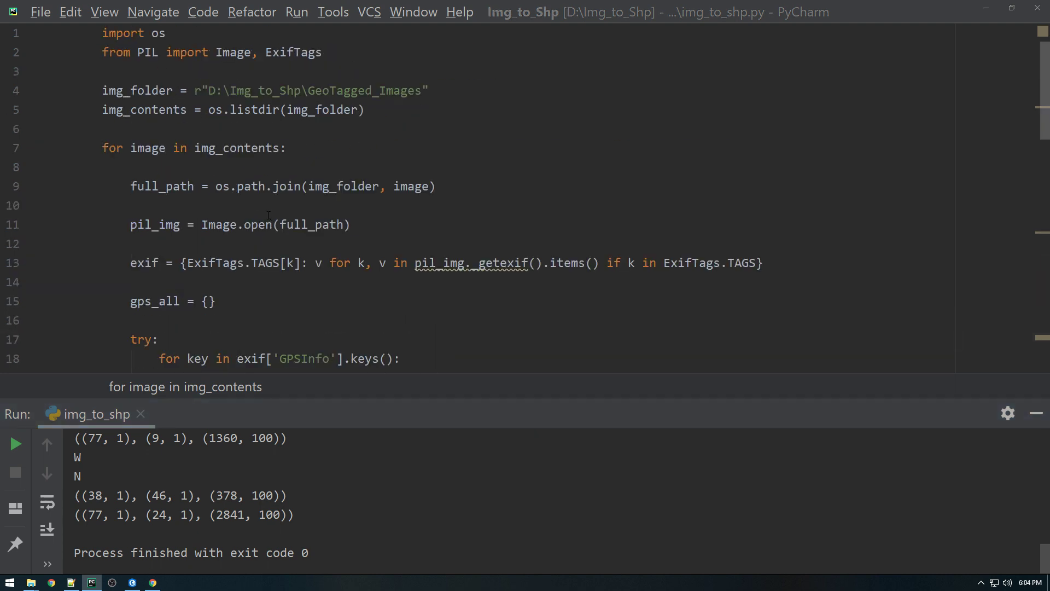
- Paste the _convert_to_degress(value) function after img_contents, with blank lines around it
click(103, 129)
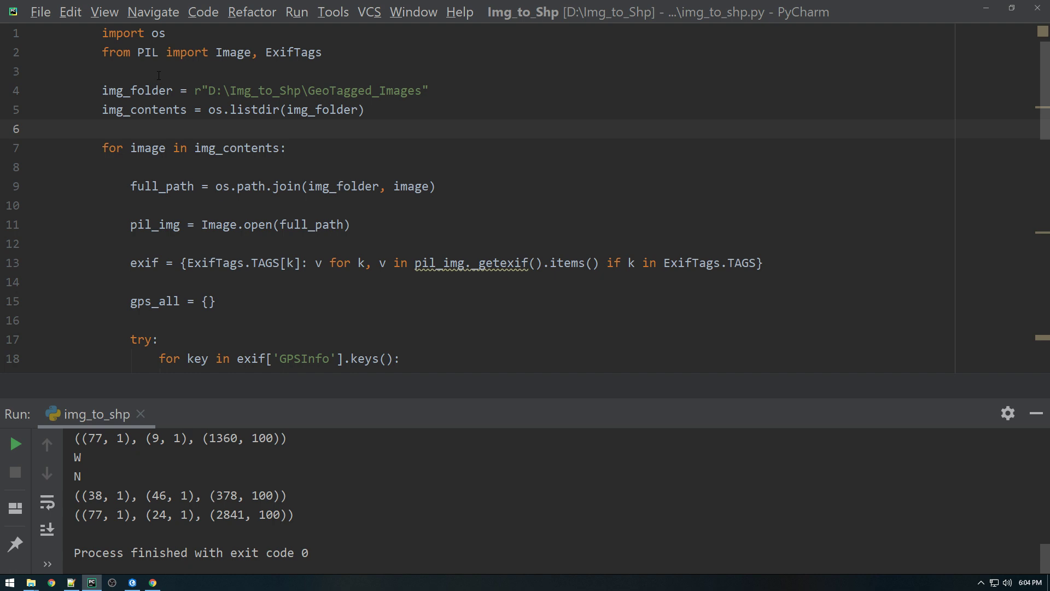
key(Return)
text(def _convert_to_degress(value):      d0 = value[0][0]     d1 = value[0][1]     d = float(d0) / float(d1)      m0 = value[1][0]     m1 = value[1][1]     m = float(m0) / float(m1)      s0 = value[2][0]     s1 = value[2][1]     s = float(s0) / float(s1)      return d + (m / 60.0) + (s / 3600.0))
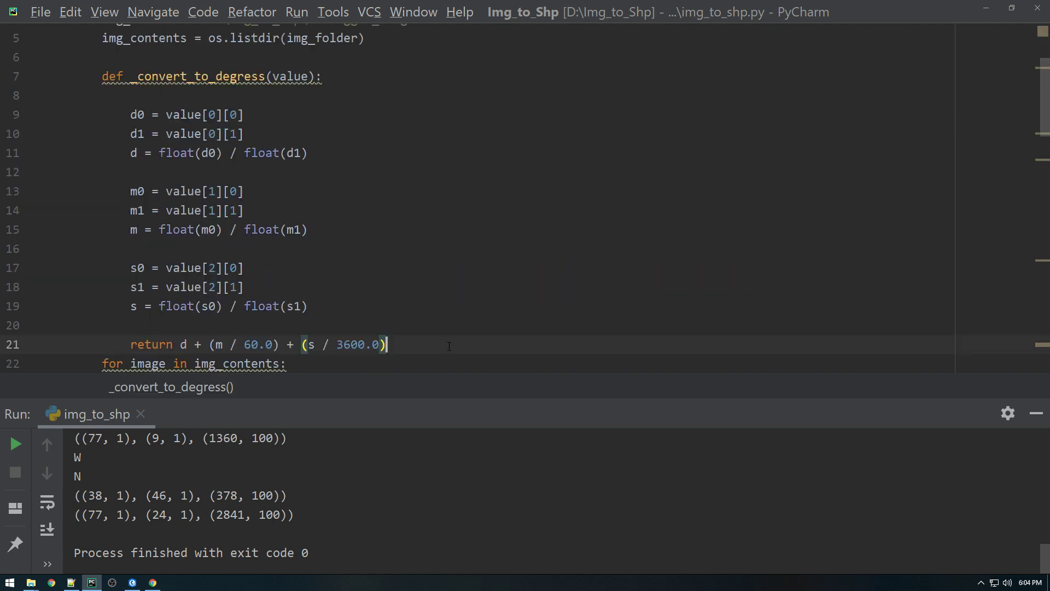
key(Return)
key(Return)
scroll(448, 246, up, 5)
click(153, 109)
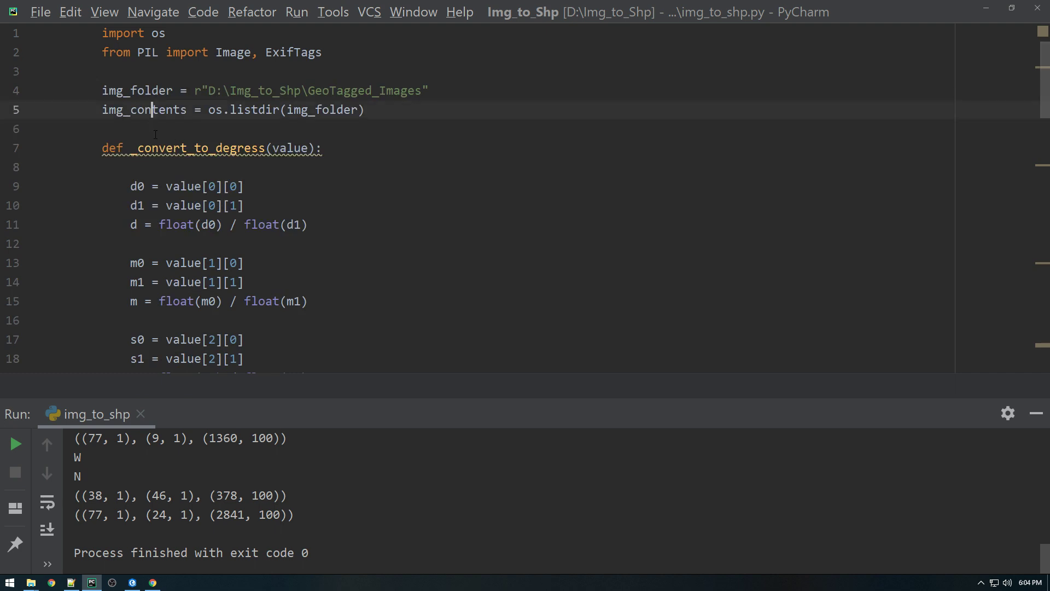
click(155, 134)
key(Return)
click(251, 205)
scroll(250, 205, down, 1)
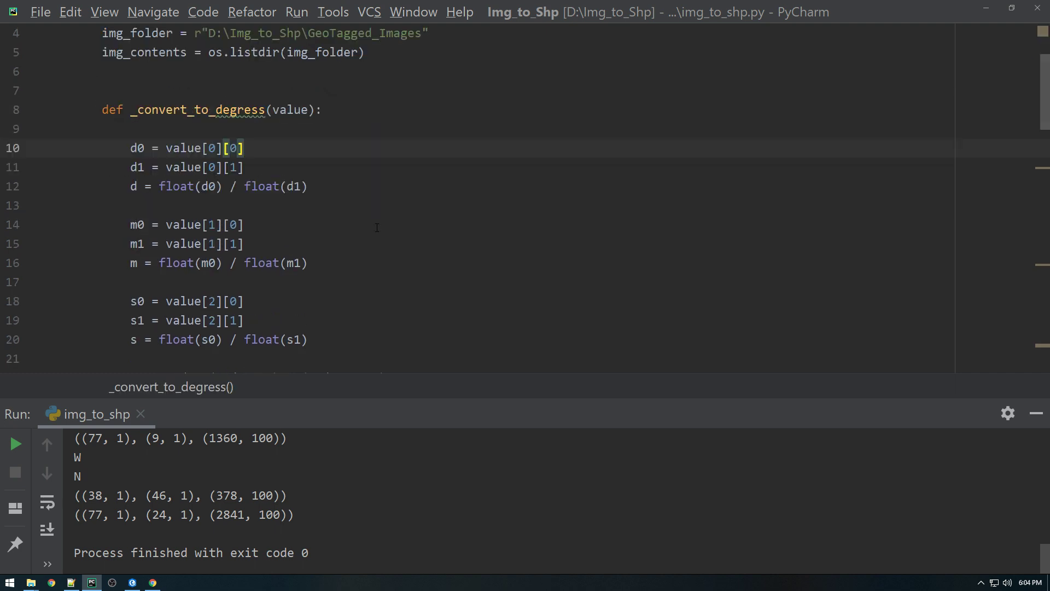
scroll(254, 167, down, 1)
- Highlight the value parameter, then the latitude tuple's degree pair (38, 1) and minutes pair in the output
double_click(287, 52)
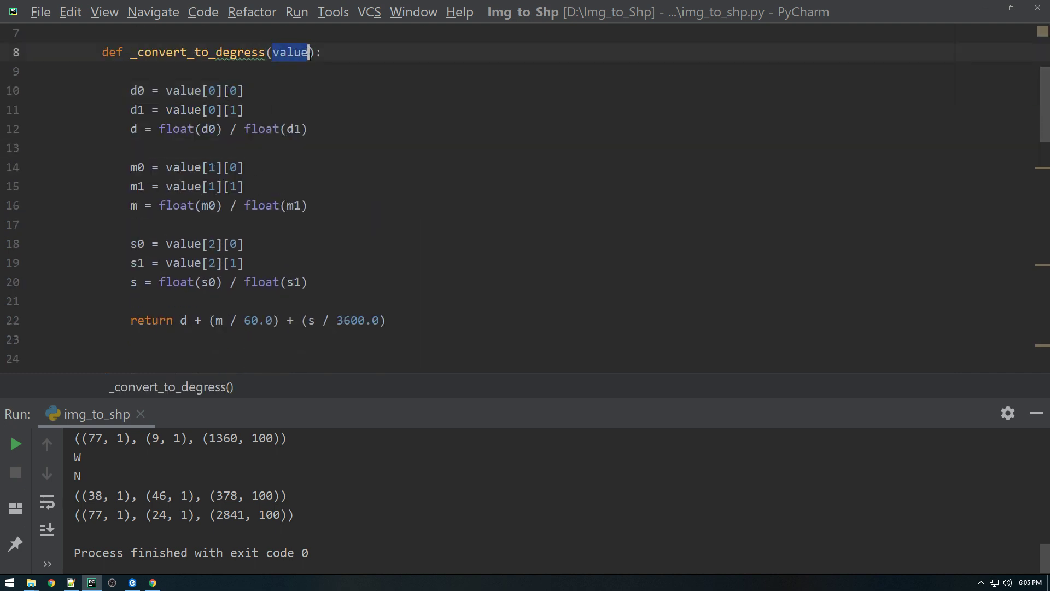
scroll(288, 164, down, 7)
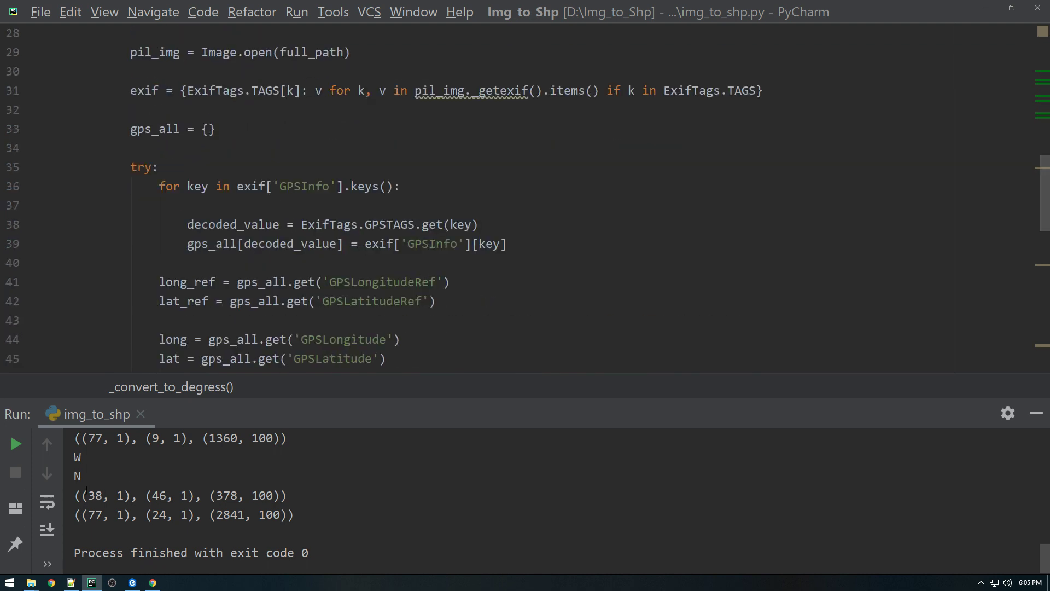
drag(287, 496, 69, 496)
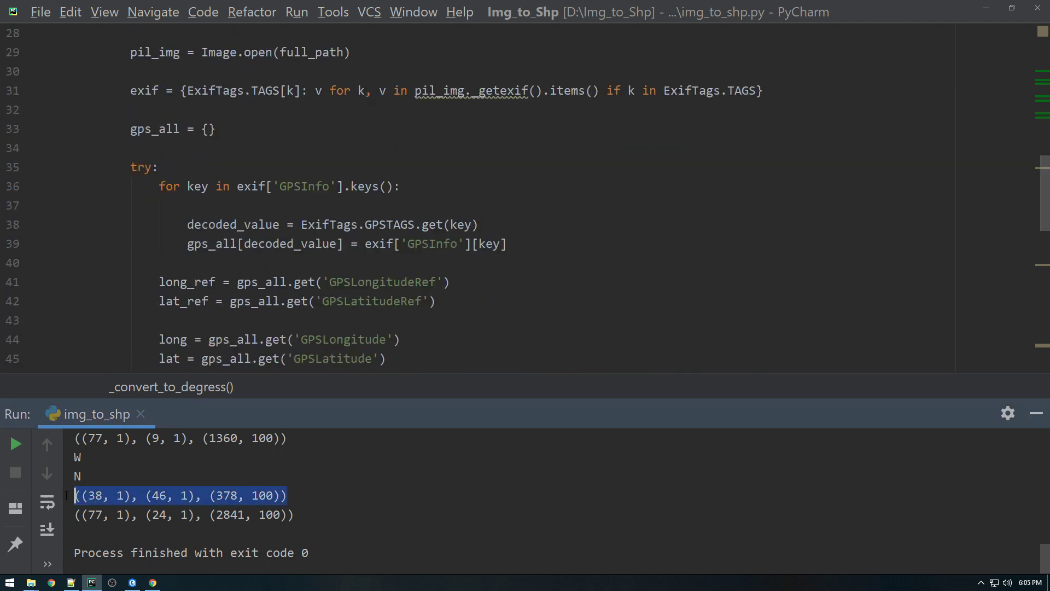
right_click(99, 495)
click(139, 463)
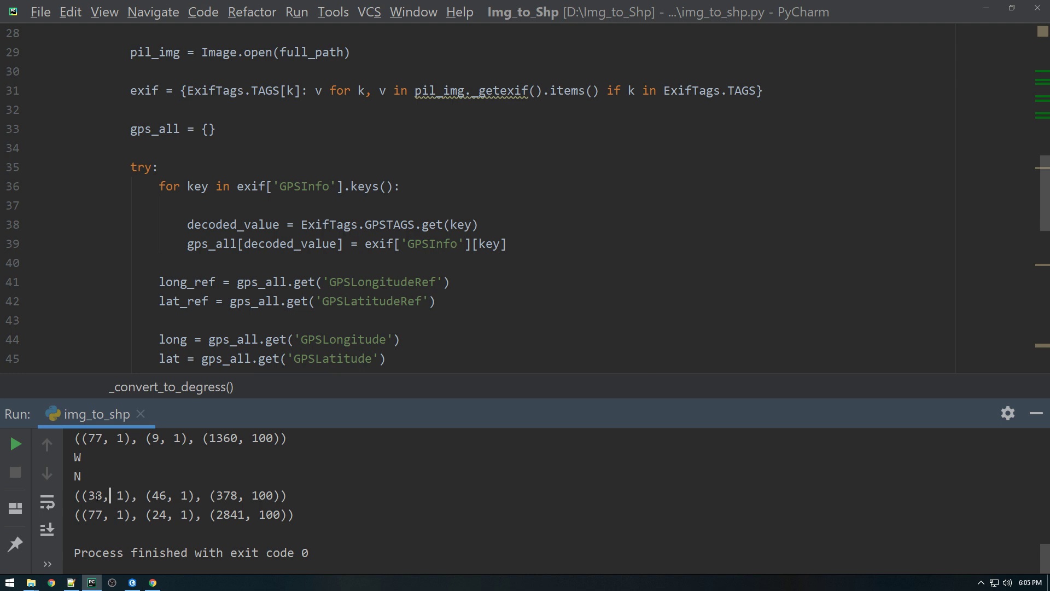
click(82, 495)
drag(82, 495, 288, 495)
click(289, 496)
drag(74, 495, 86, 515)
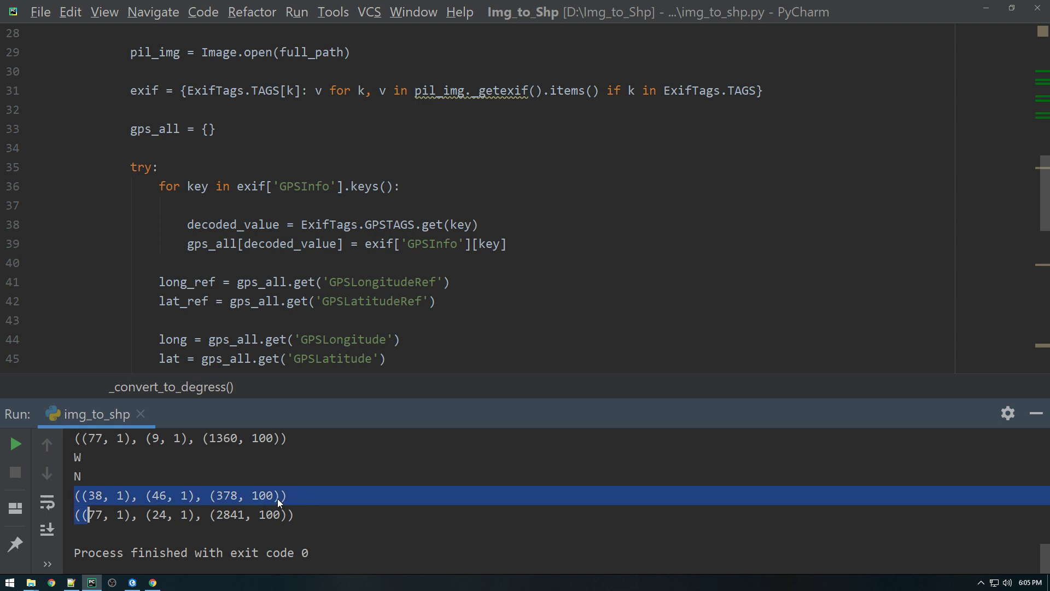
click(277, 498)
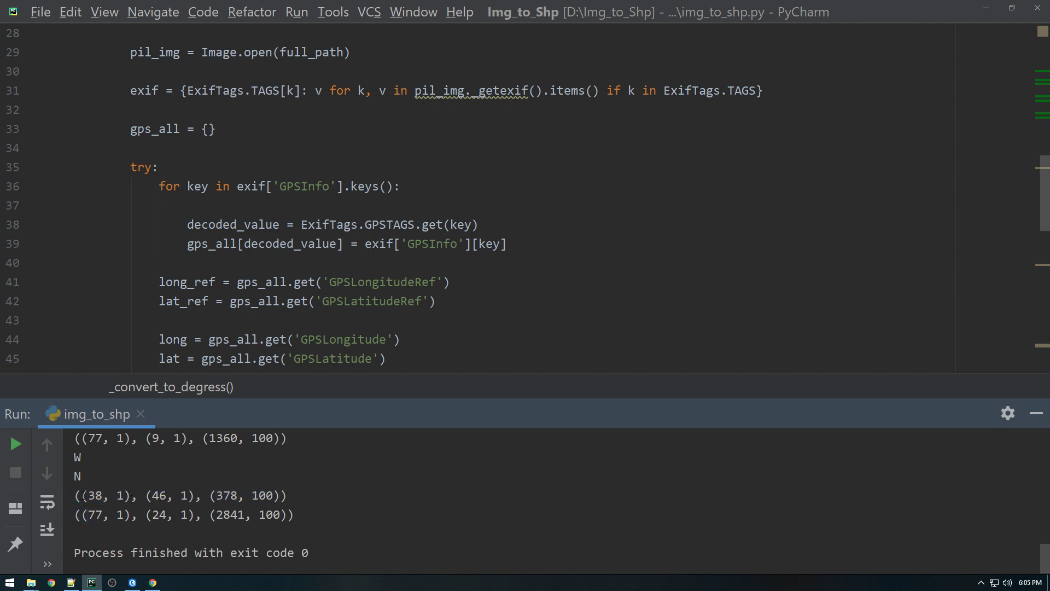
drag(83, 495, 270, 497)
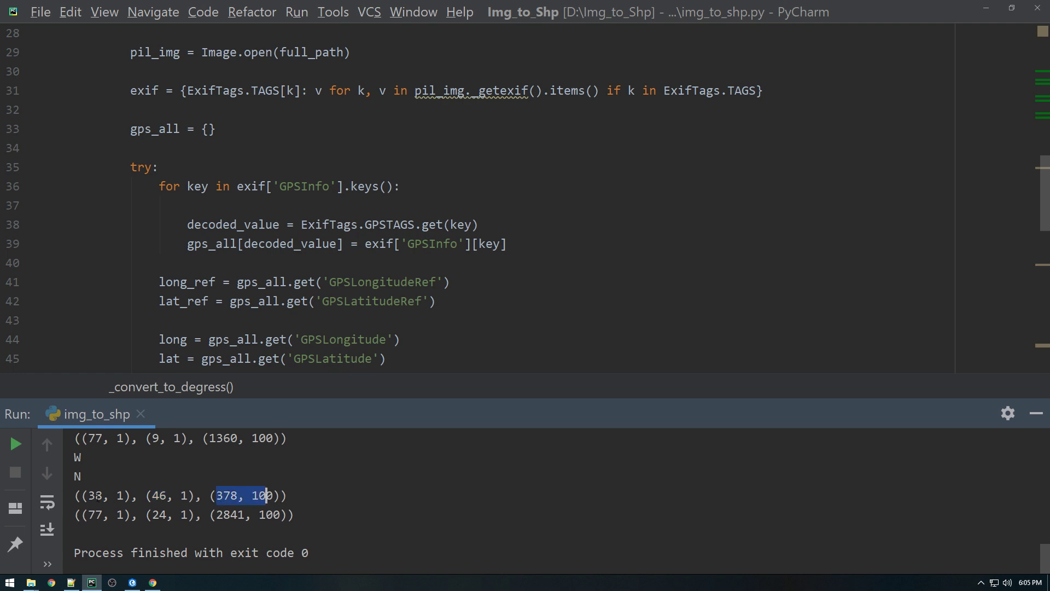
drag(96, 495, 284, 497)
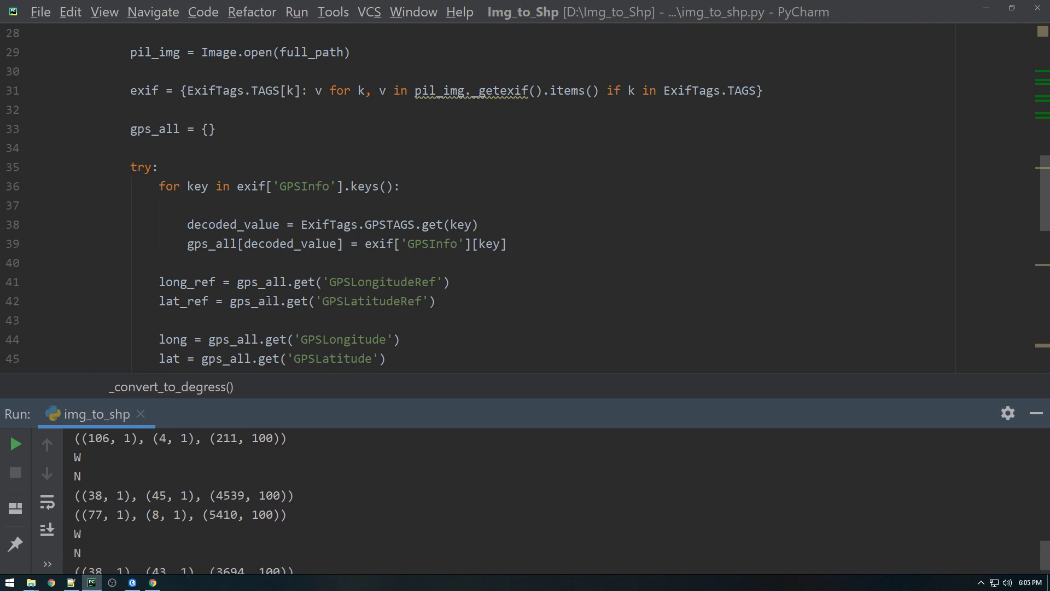
scroll(256, 215, up, 8)
click(322, 109)
key(Return)
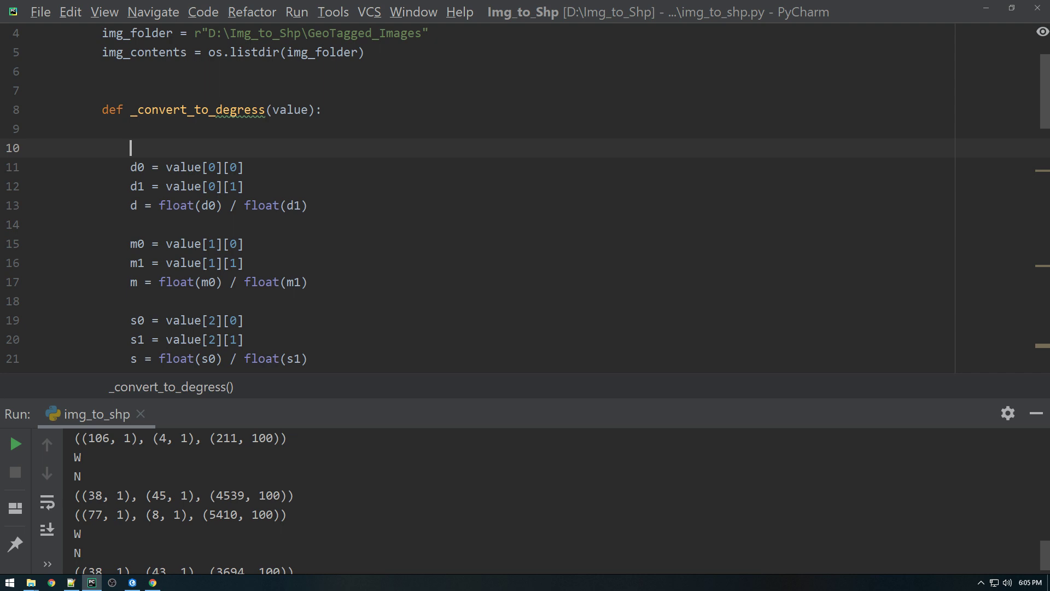
key(ctrl+v)
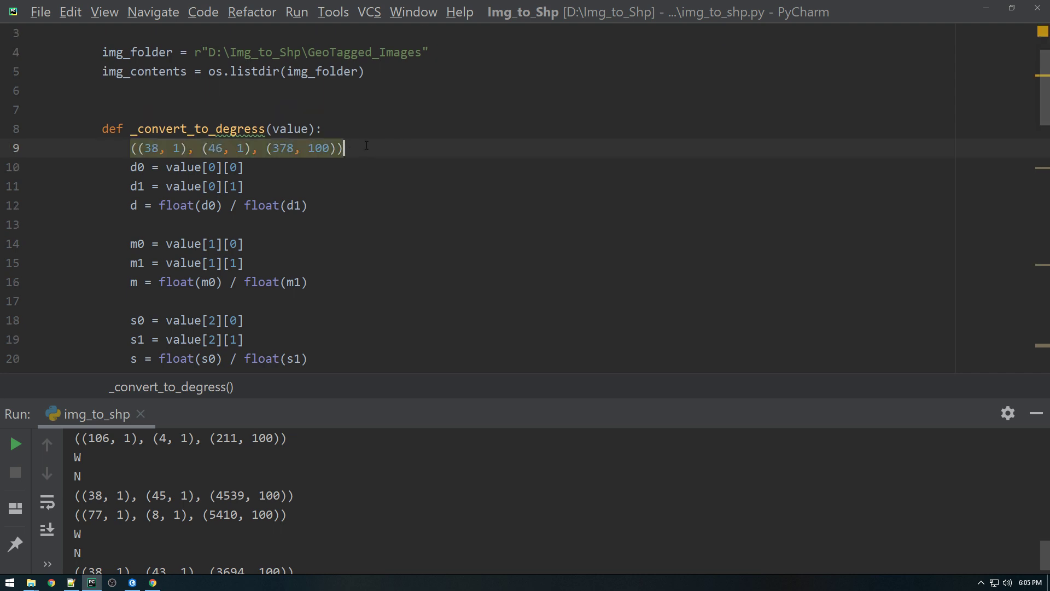
key(Return)
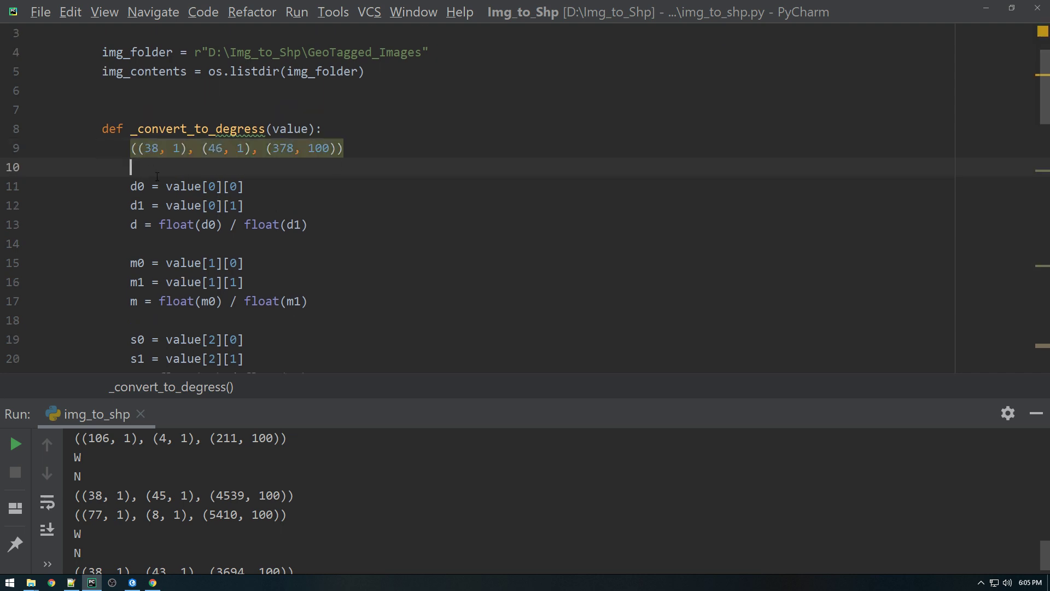
click(147, 186)
drag(146, 186, 129, 187)
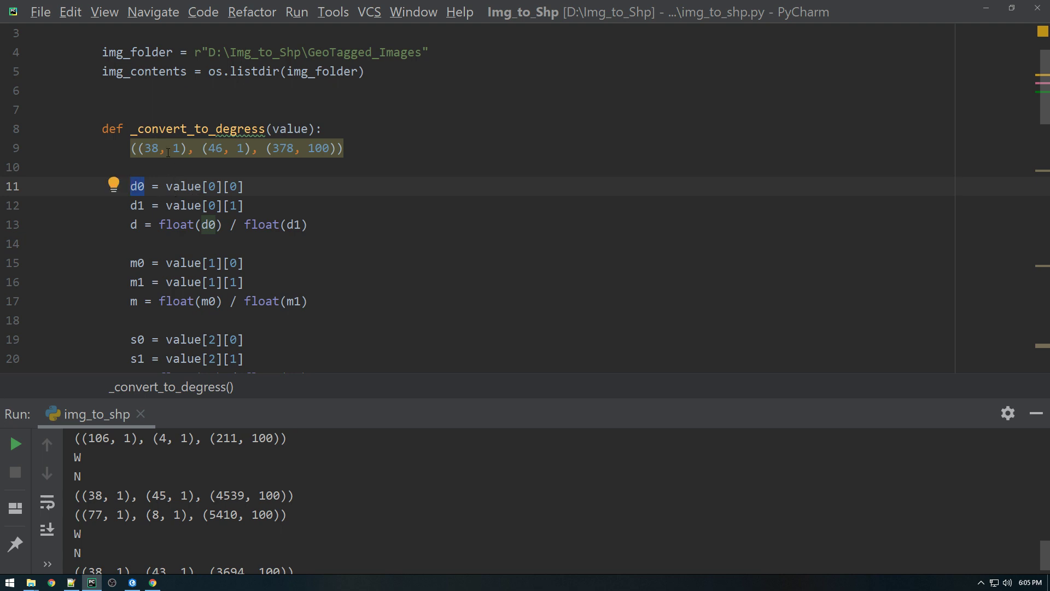
mouse_move(237, 147)
click(133, 166)
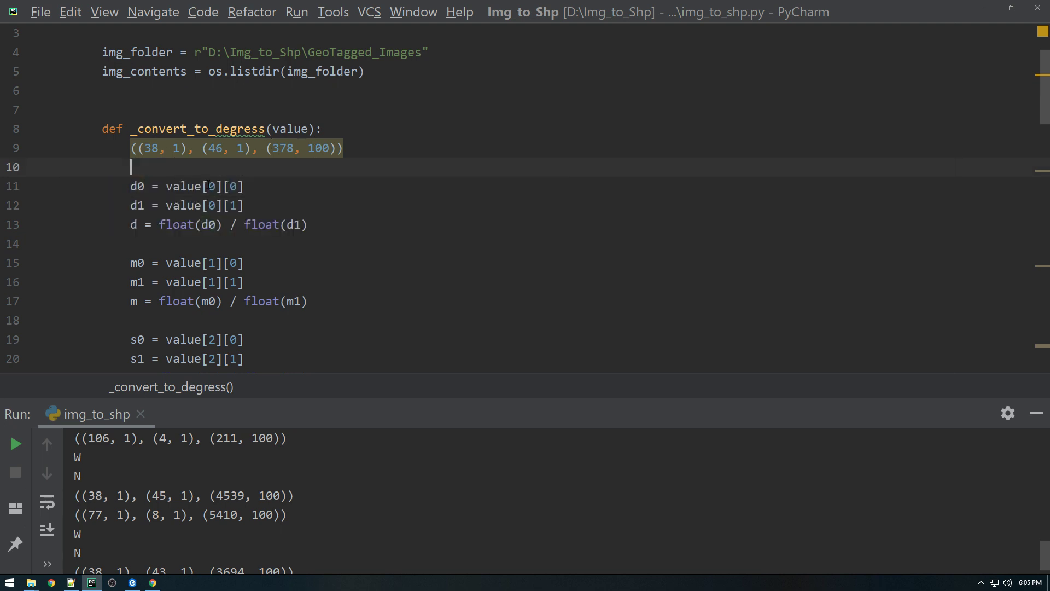
drag(190, 147, 130, 148)
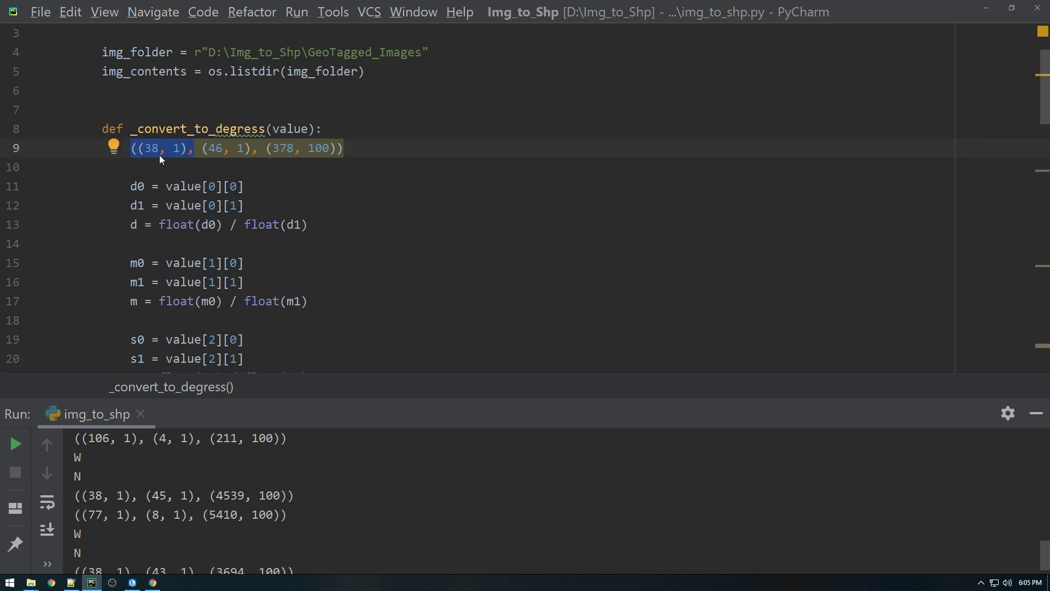
drag(157, 148, 149, 149)
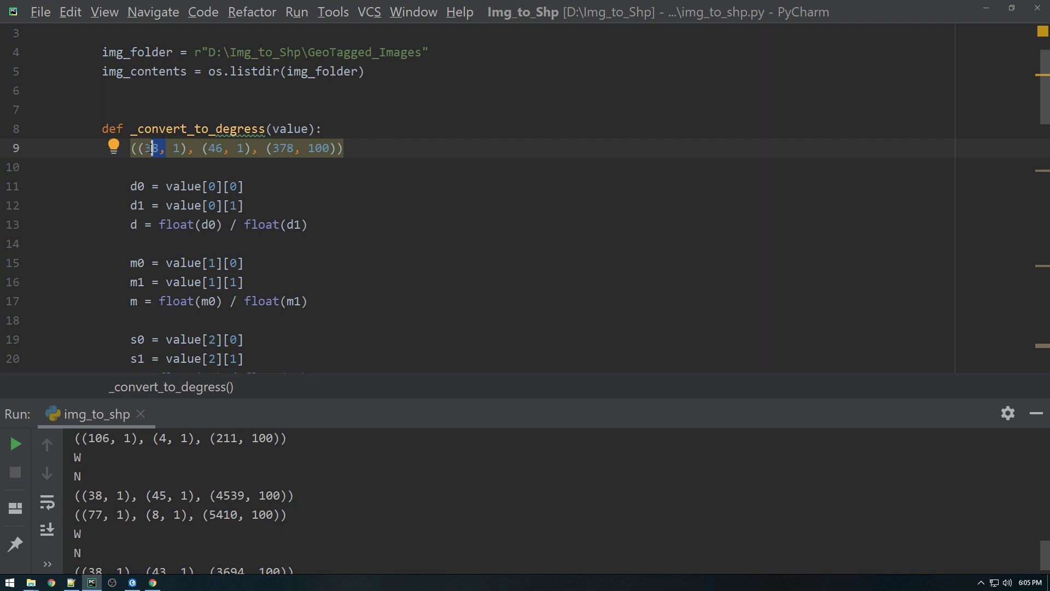
click(261, 188)
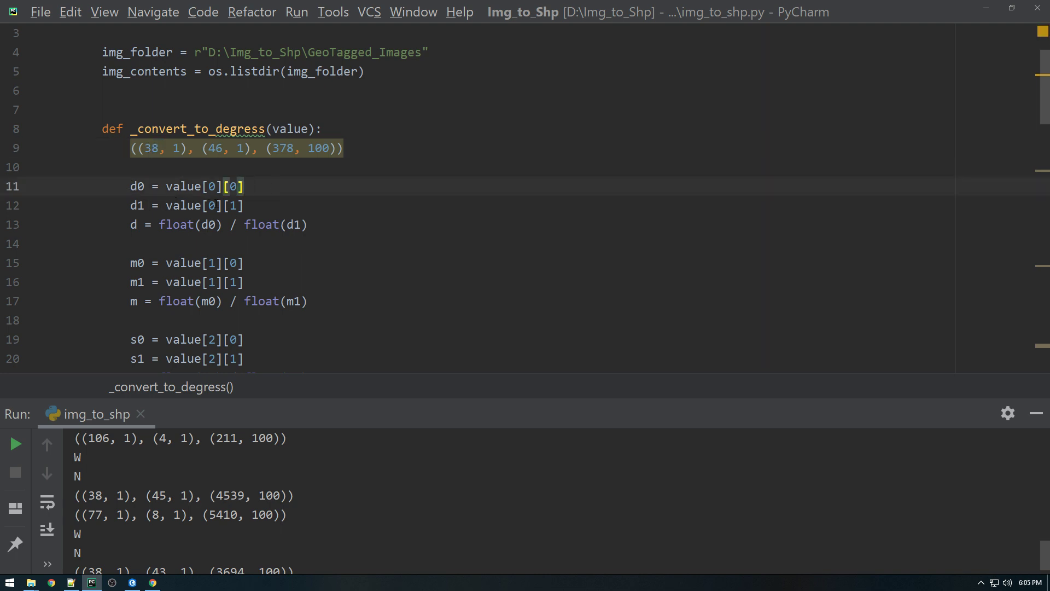
drag(188, 149, 137, 149)
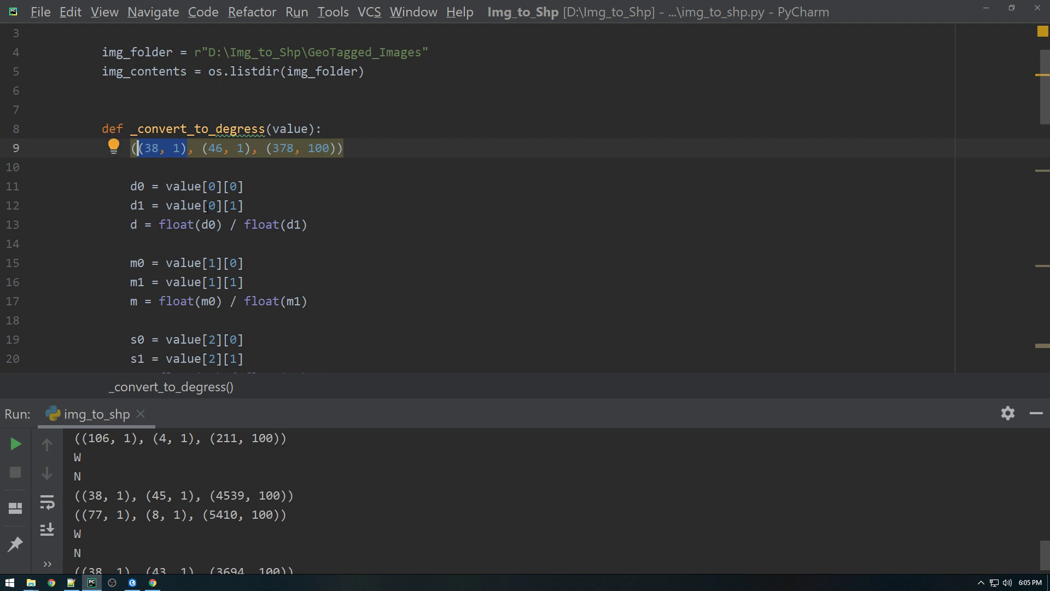
click(233, 205)
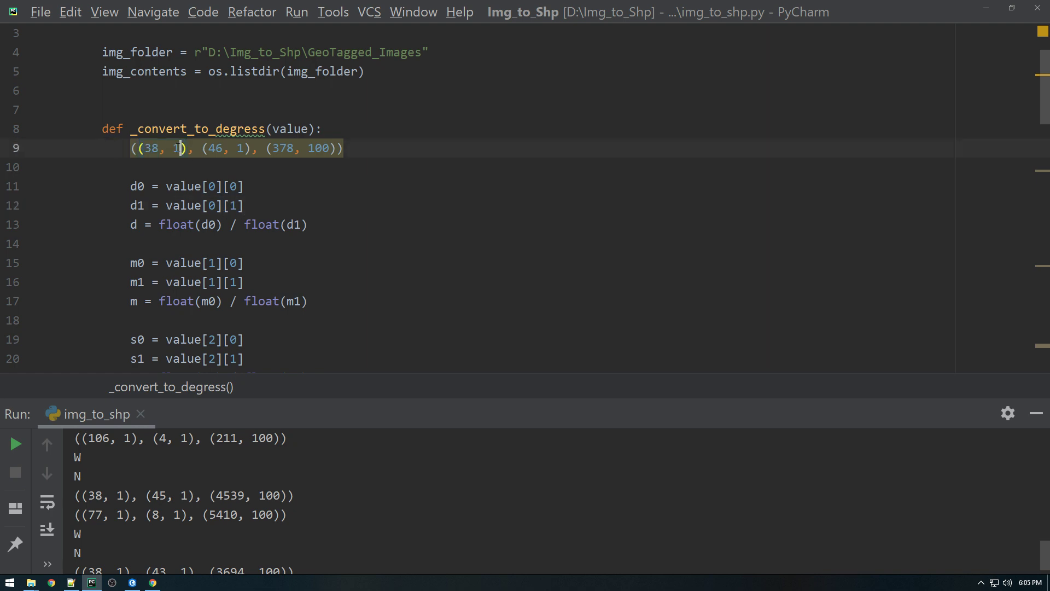
double_click(177, 147)
click(261, 167)
drag(203, 149, 244, 149)
scroll(244, 149, down, 1)
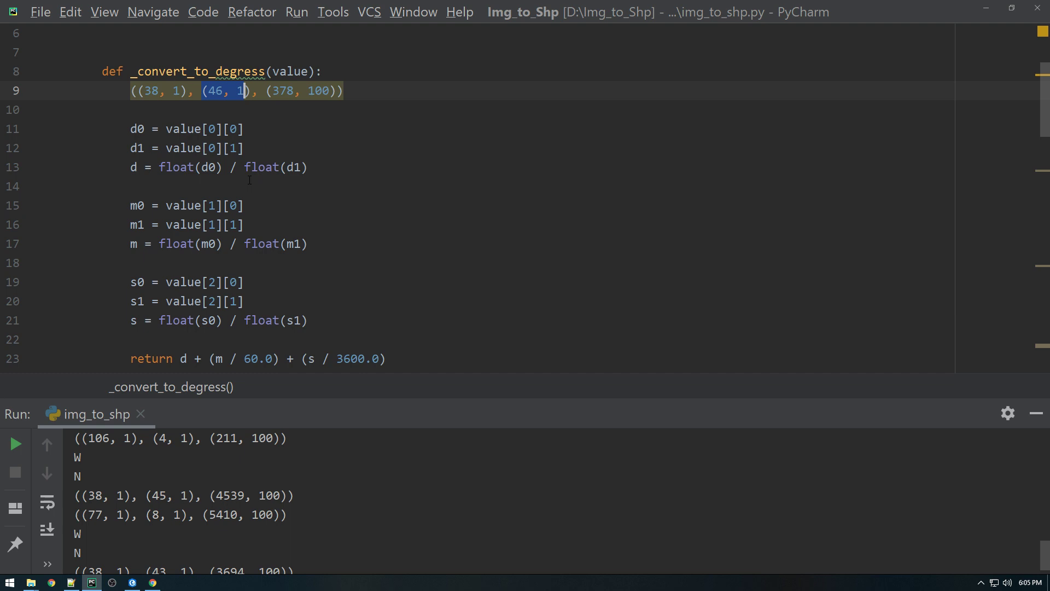
scroll(244, 90, down, 1)
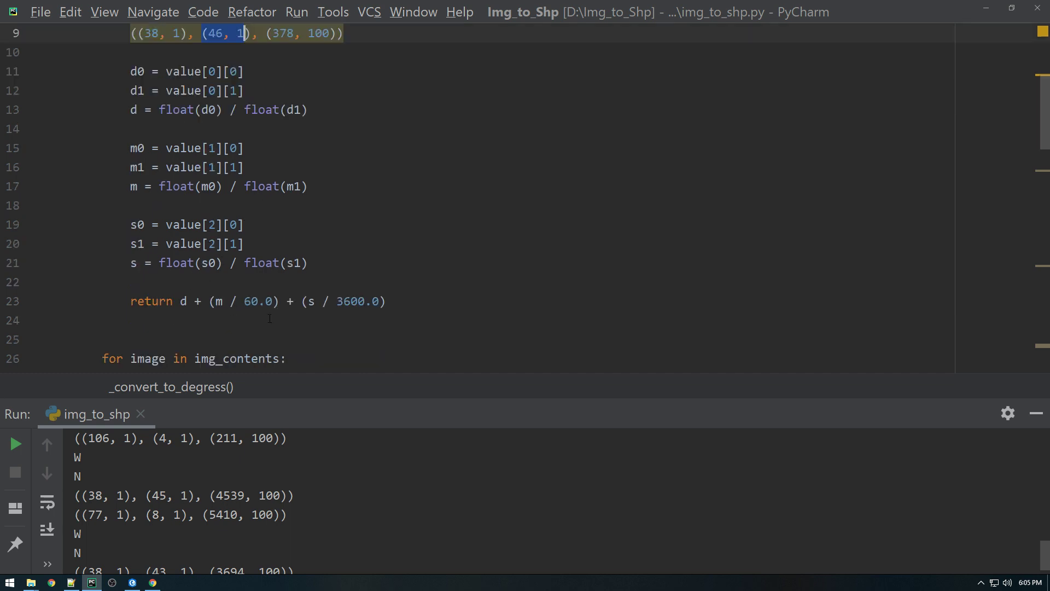
scroll(351, 138, up, 2)
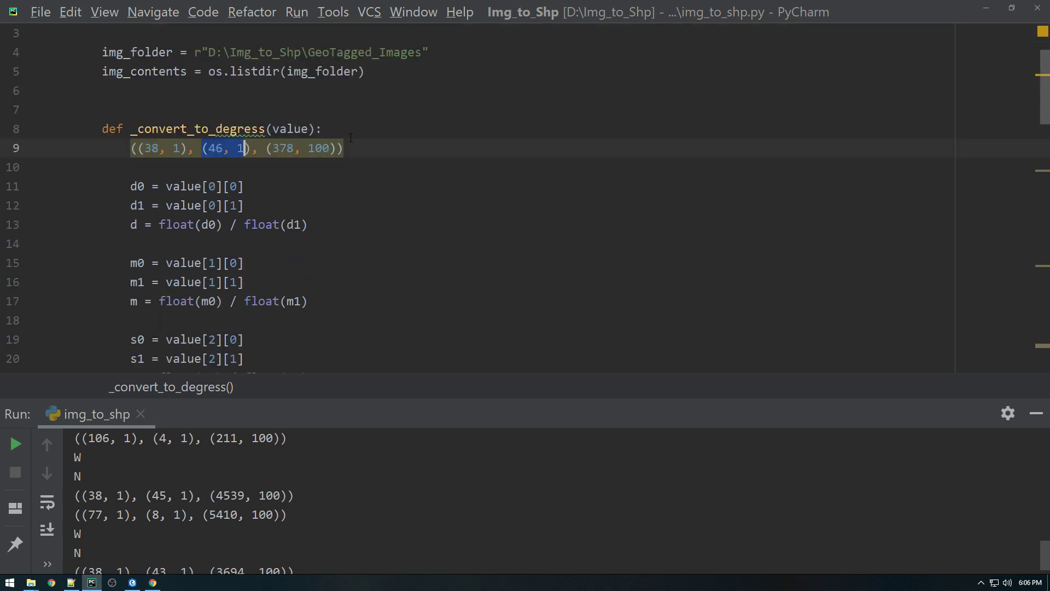
- Delete the sample tuple, tidy blank lines, and rename the function to convert_to_degress
drag(344, 148, 132, 148)
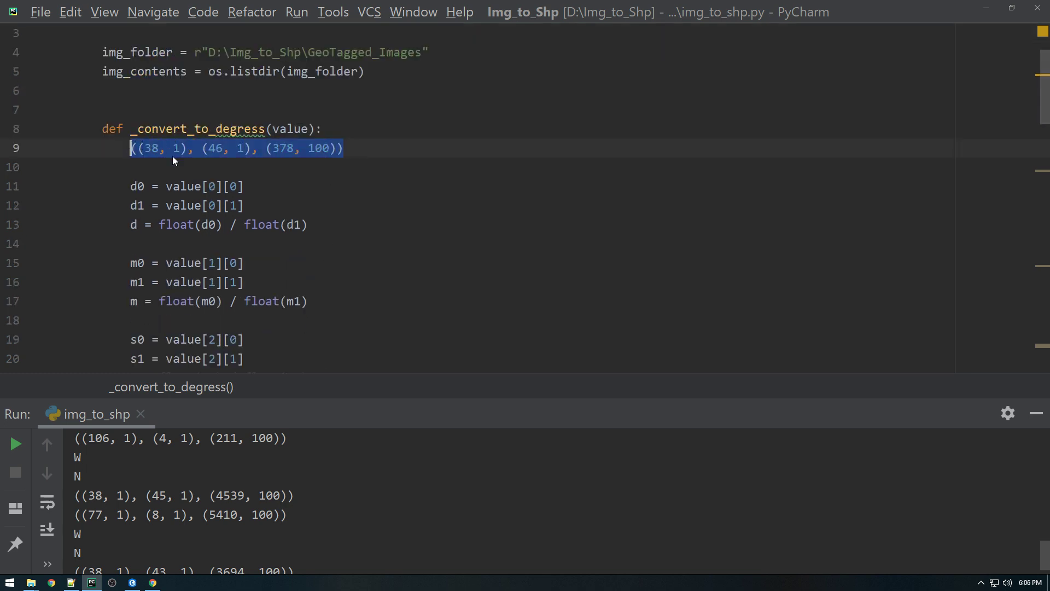
key(Delete)
key(Return)
key(Up)
key(Up)
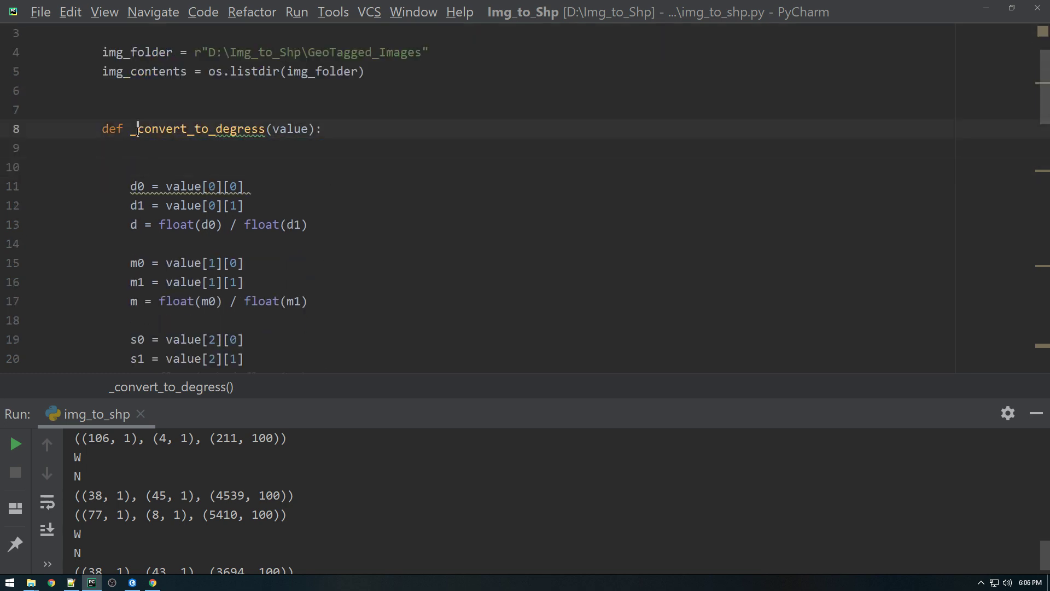
key(Delete)
key(Down)
key(Delete)
key(Delete)
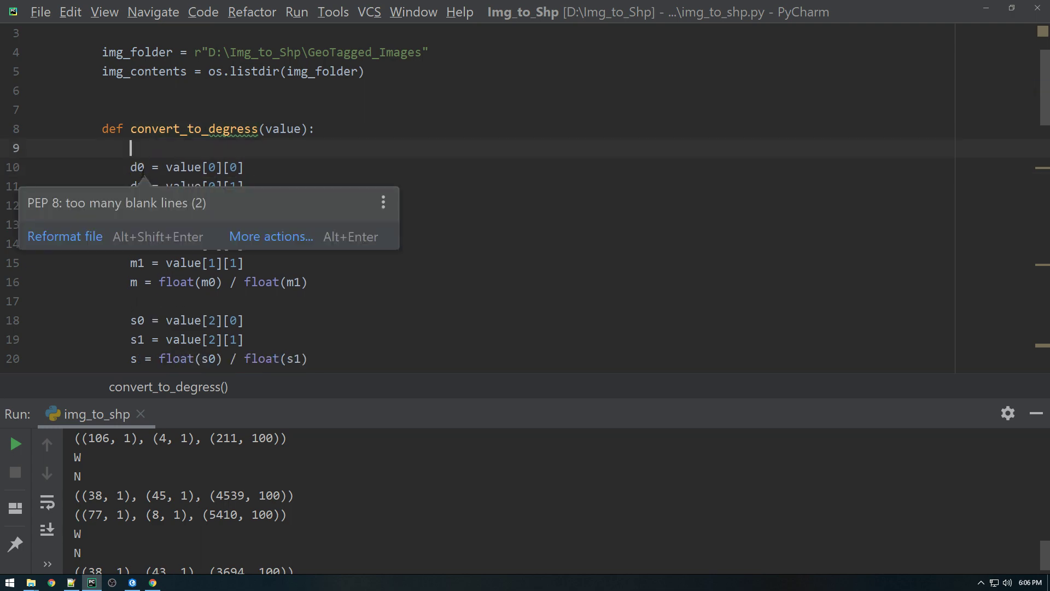
key(Delete)
key(Up)
key(Up)
scroll(525, 205, down, 5)
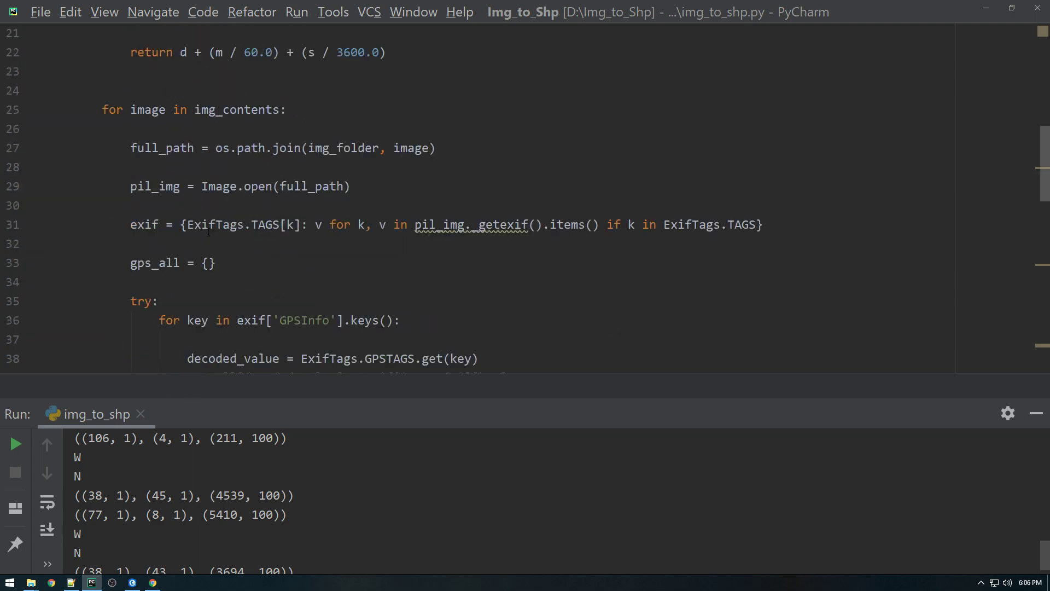
scroll(525, 205, down, 3)
scroll(525, 205, down, 3)
scroll(526, 206, down, 2)
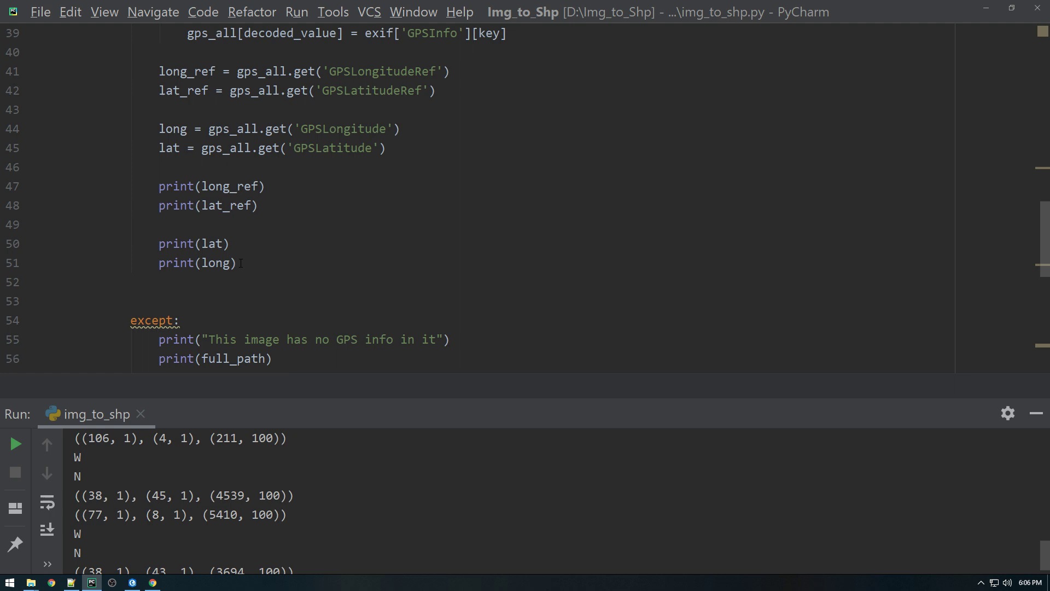
- Add an indented convert_to_degress latitude conversion line inside the try block
click(102, 224)
key(Return)
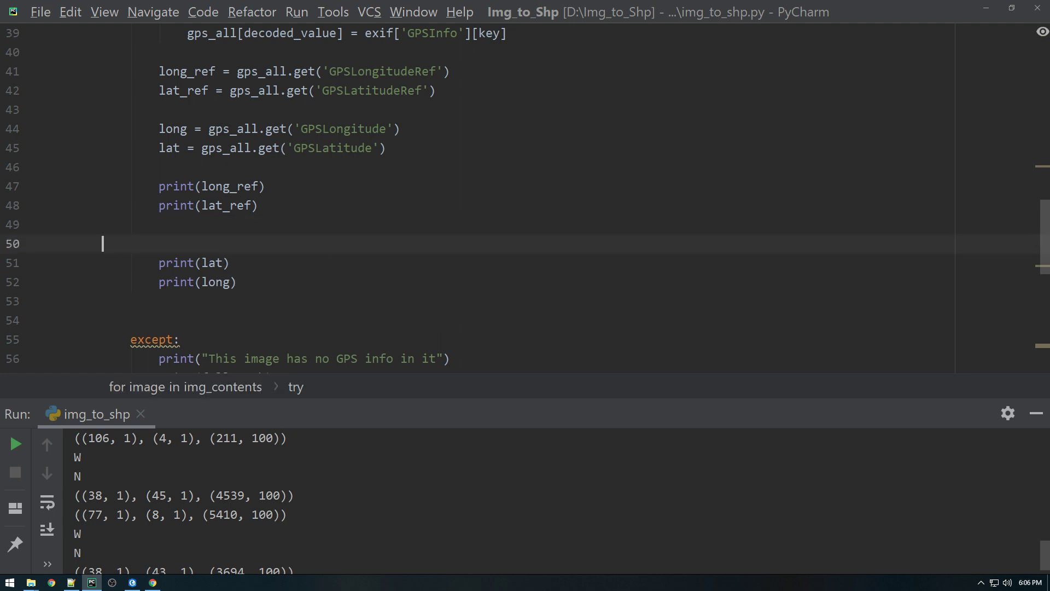
key(Tab)
text(lat)
text(_in)
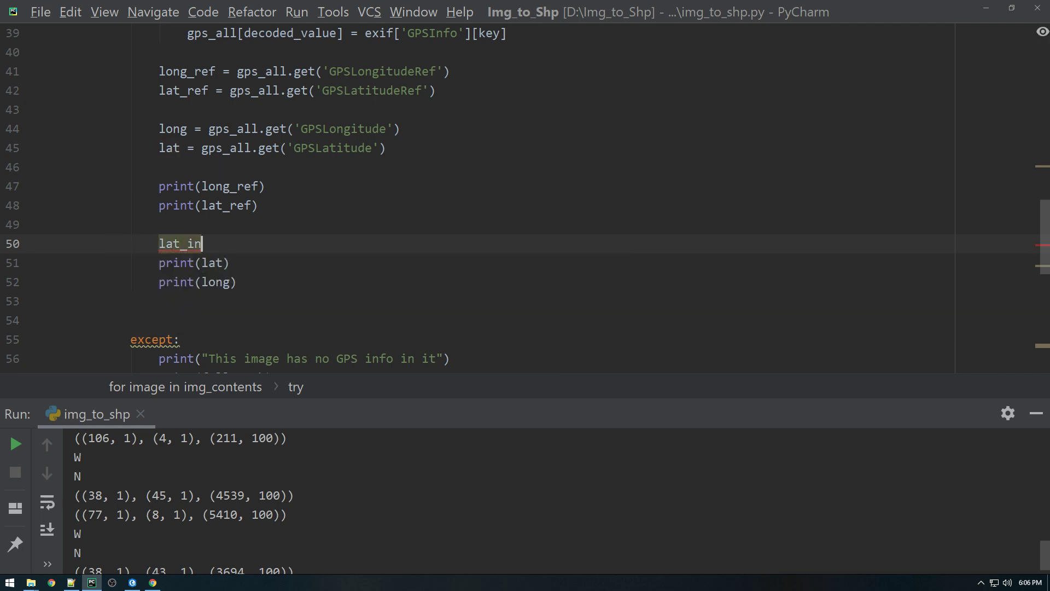
text(_degree)
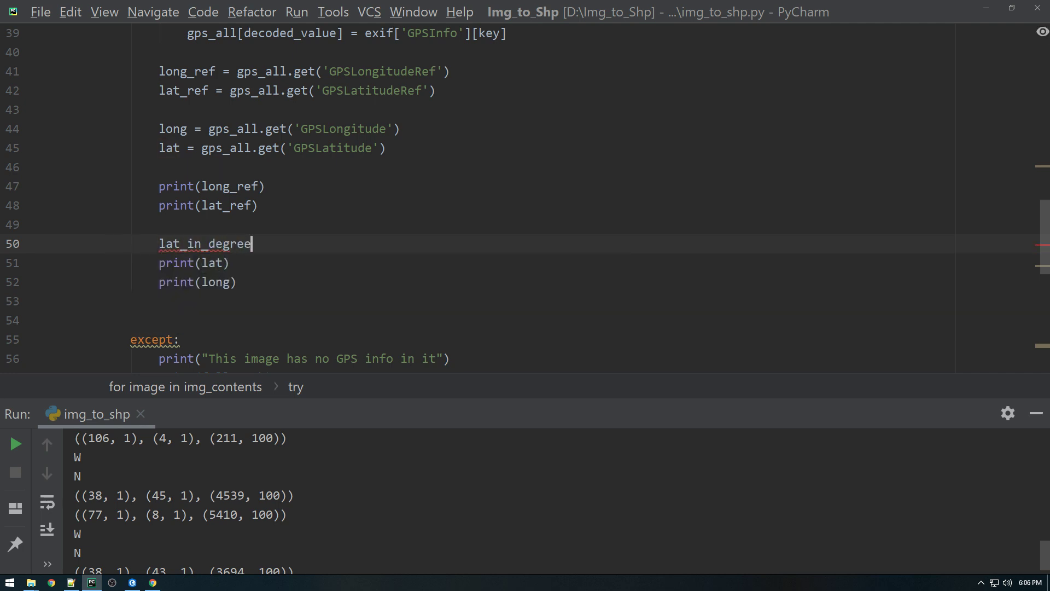
text(s = co)
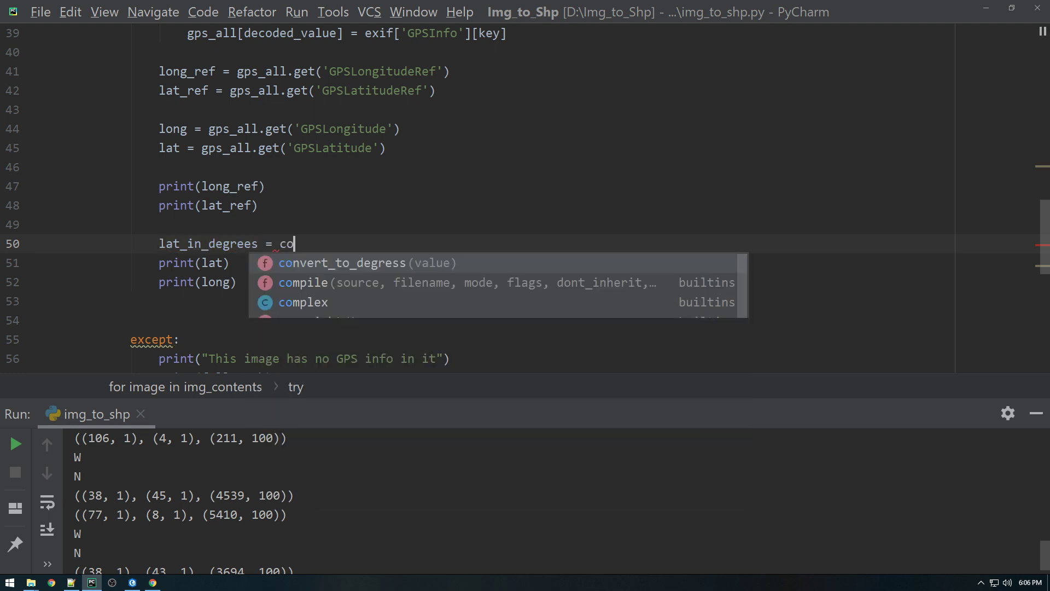
text(n)
key(Tab)
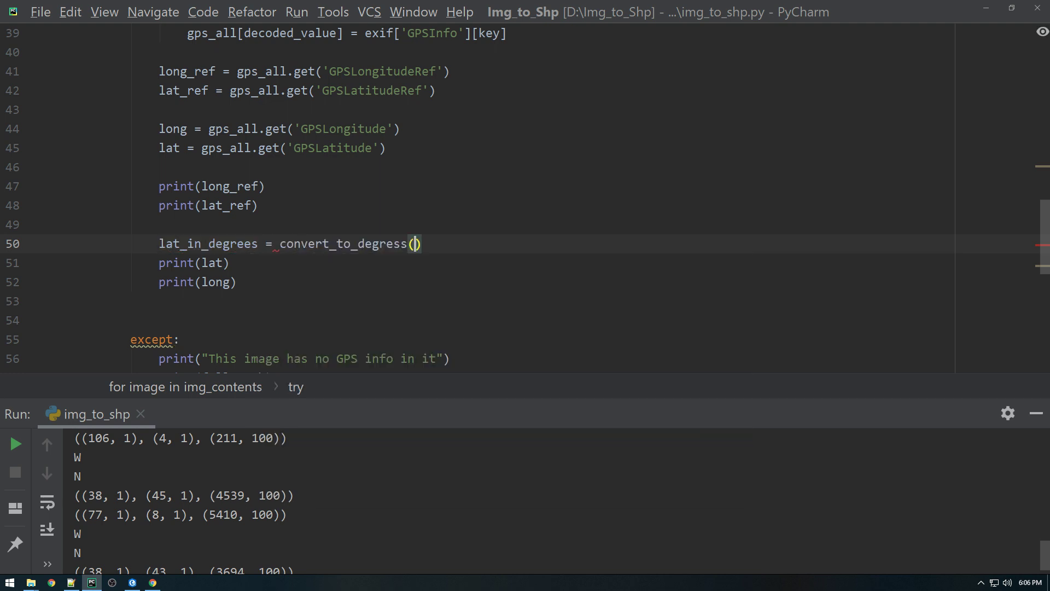
text(lat)
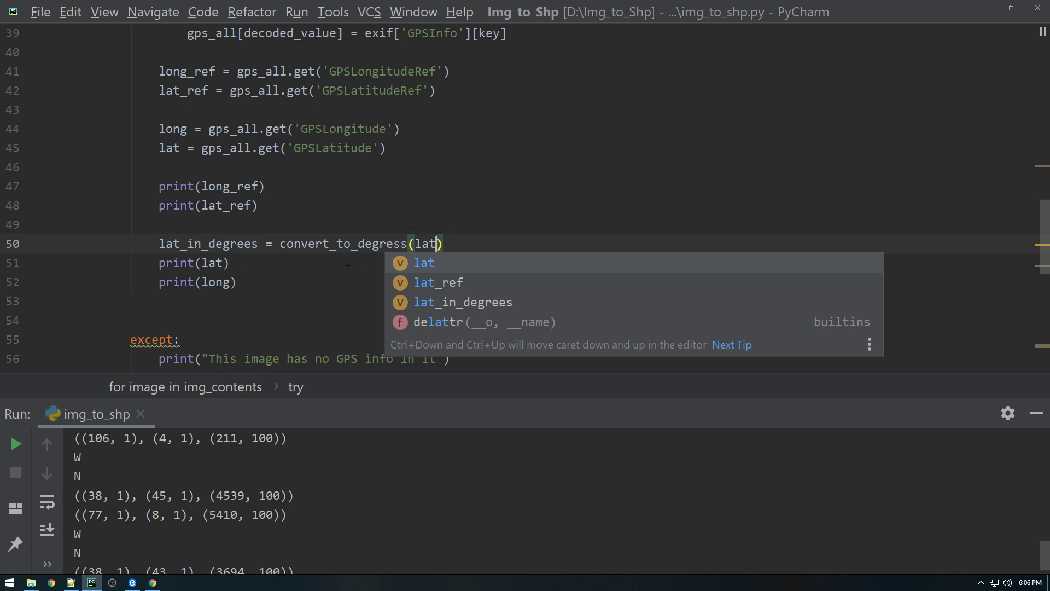
- Duplicate the latitude conversion line and adapt the copy into long_in_degrees for longitude
drag(444, 242, 159, 244)
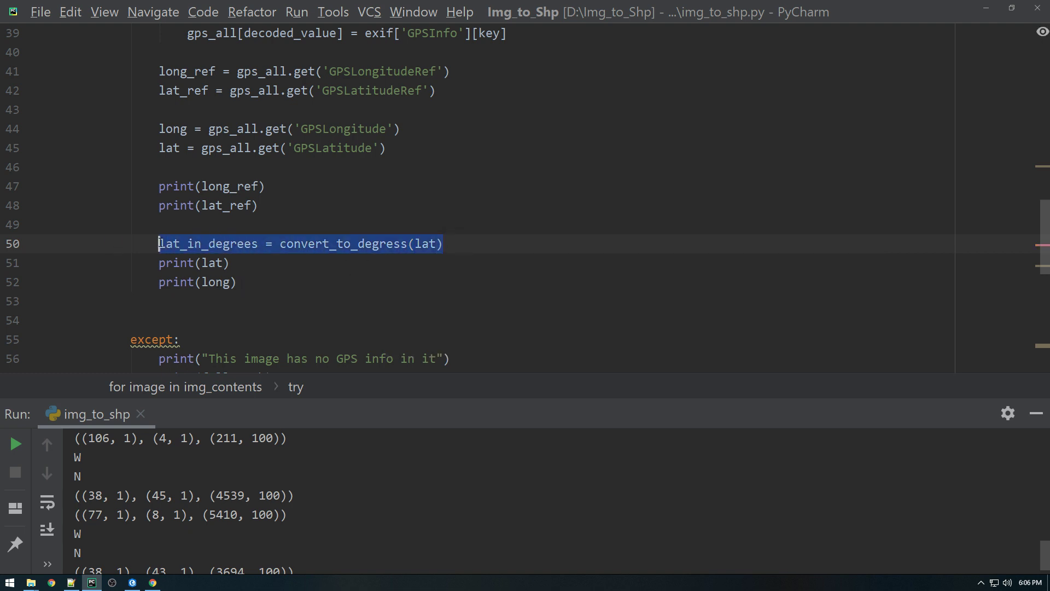
key(ctrl+c)
click(448, 244)
key(Return)
key(ctrl+v)
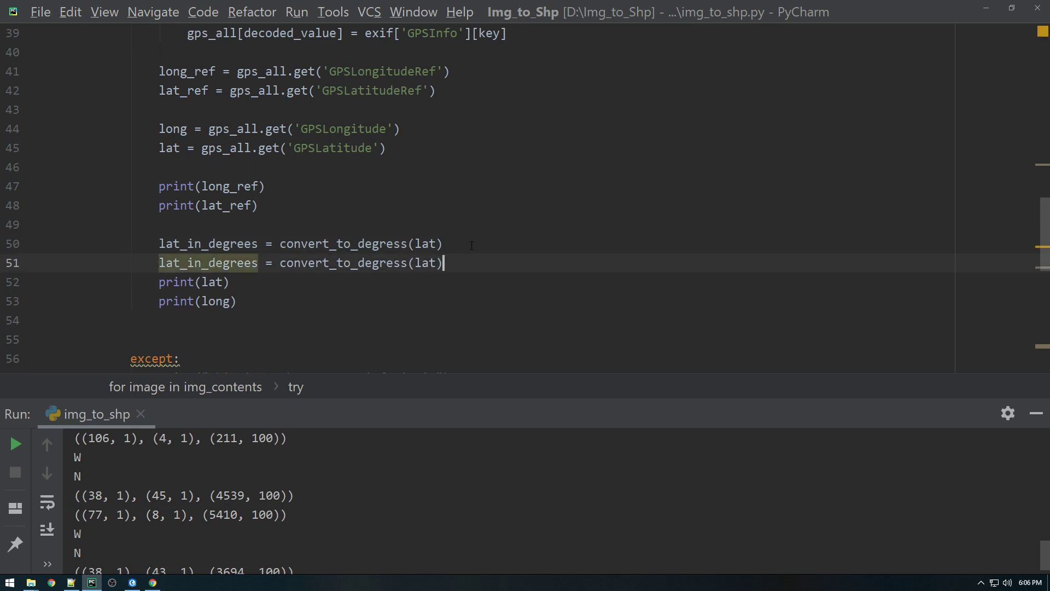
click(180, 262)
key(BackSpace)
key(BackSpace)
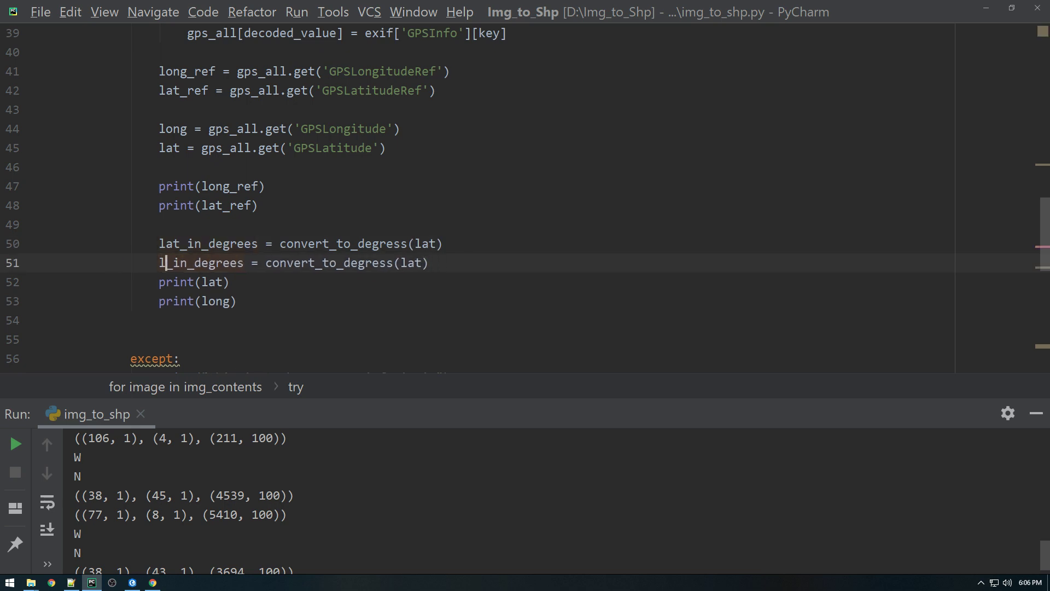
text(ong)
key(Escape)
double_click(432, 263)
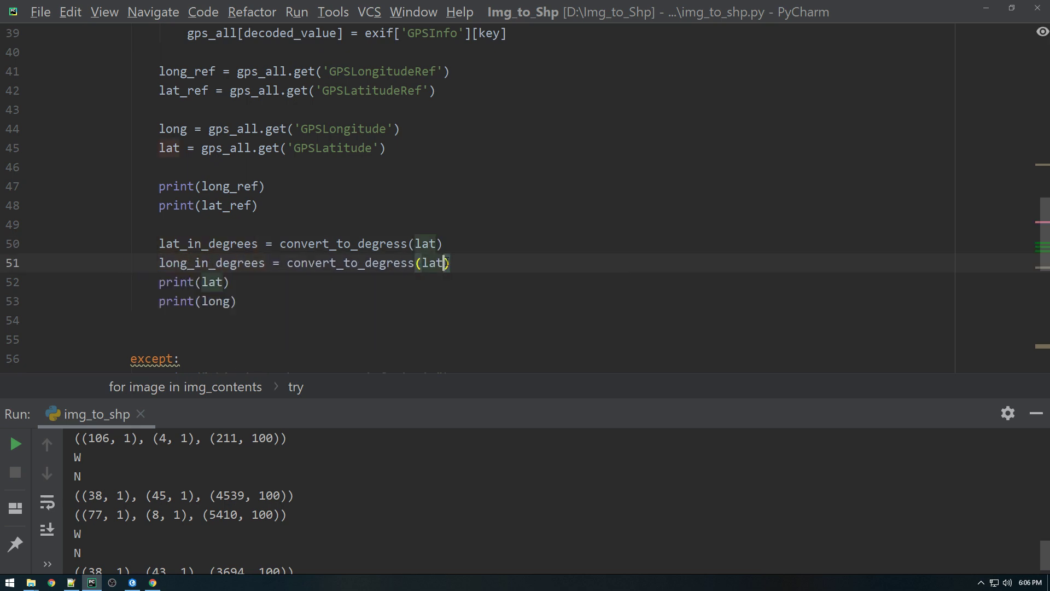
text(long)
- Change the print statements to print lat_in_degrees and long_in_degrees
key(Escape)
click(233, 302)
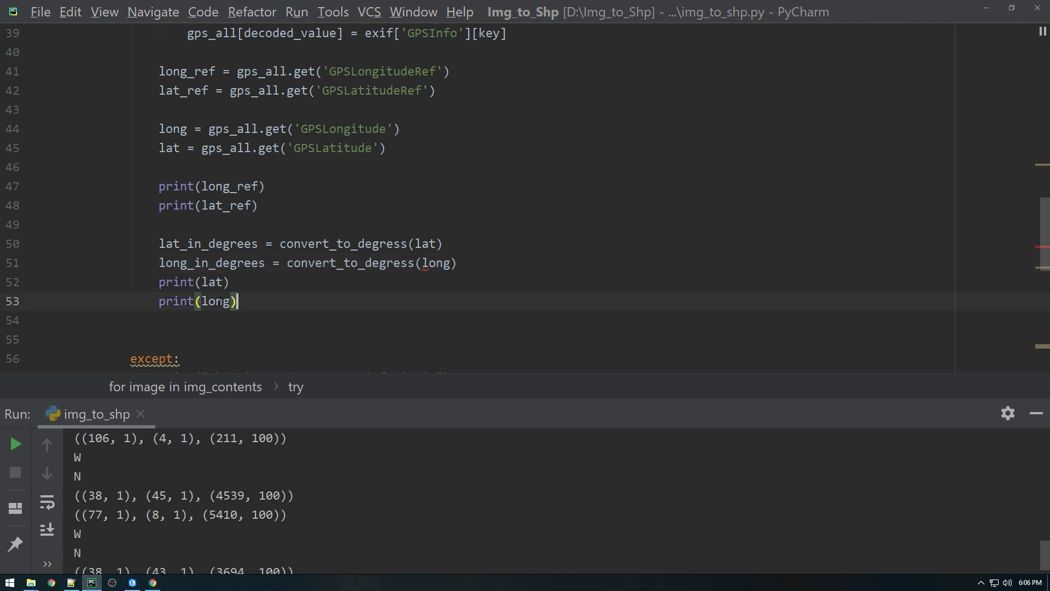
click(224, 281)
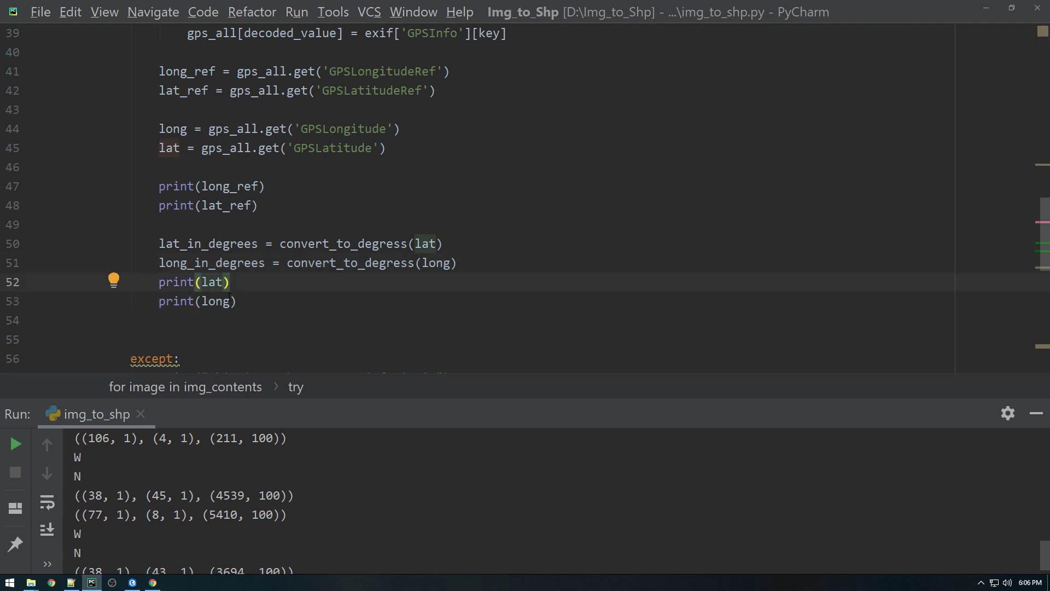
text(_)
key(Down)
key(Return)
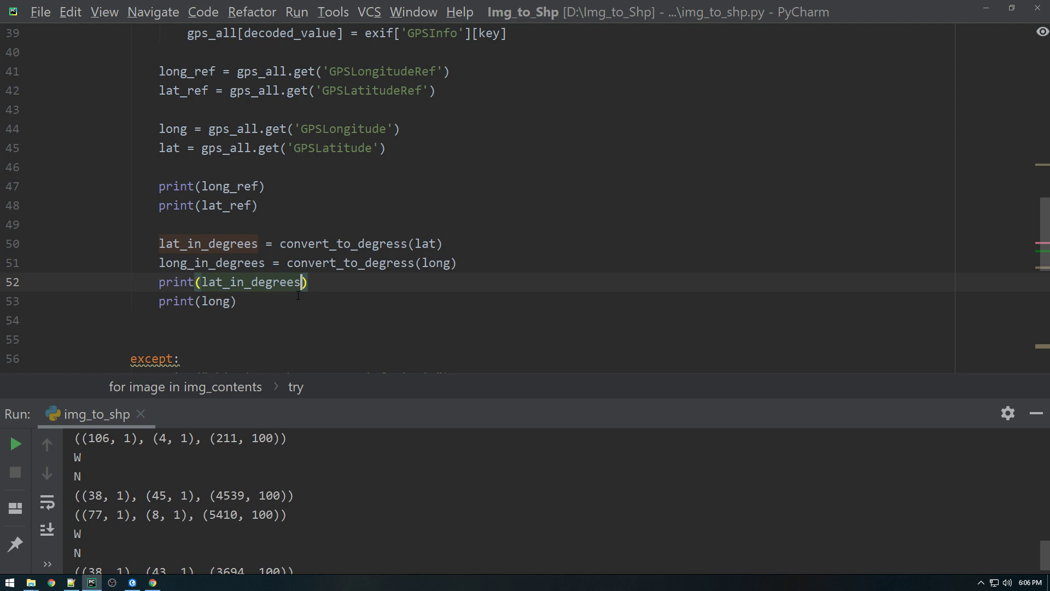
text(_)
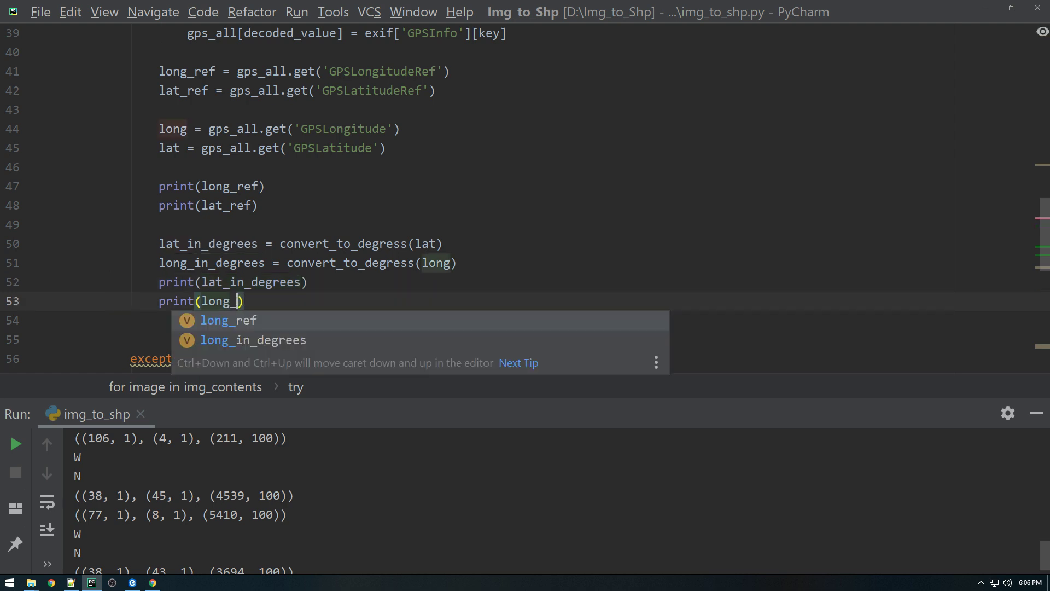
key(Down)
key(Return)
- Insert a blank line between the conversion lines and the prints
click(471, 264)
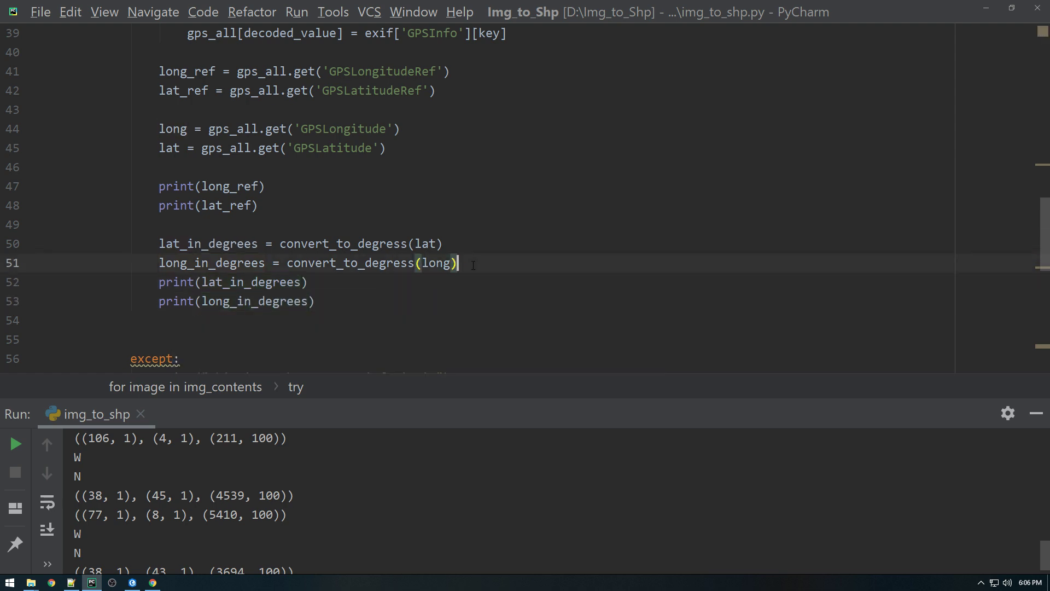
key(Return)
click(296, 11)
key(Escape)
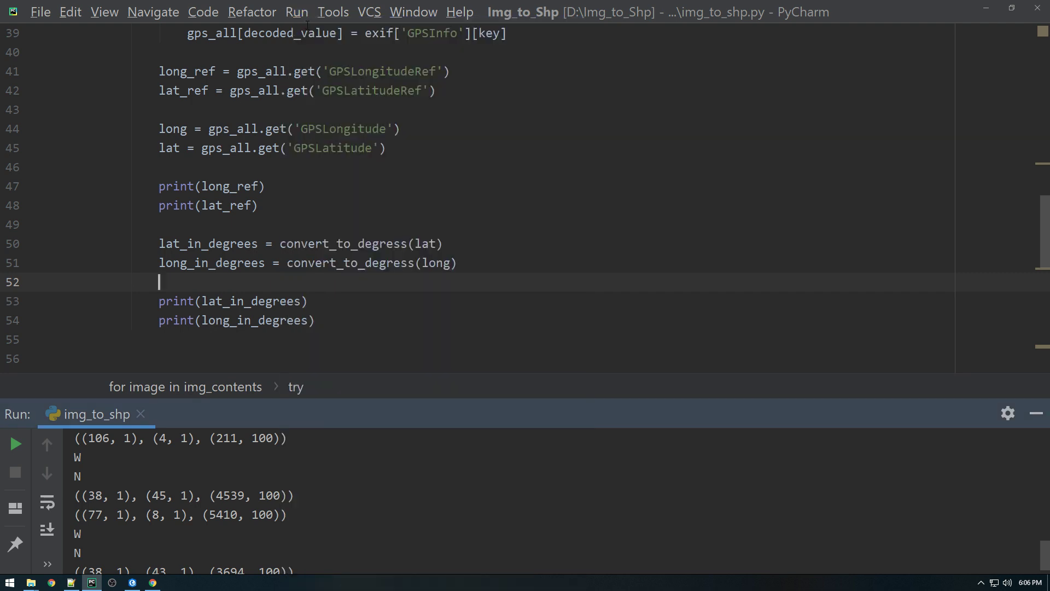
- Rerun with Shift+F10 and select the printed values 38.767716666666665 and 77.40789166666667
key(shift+F10)
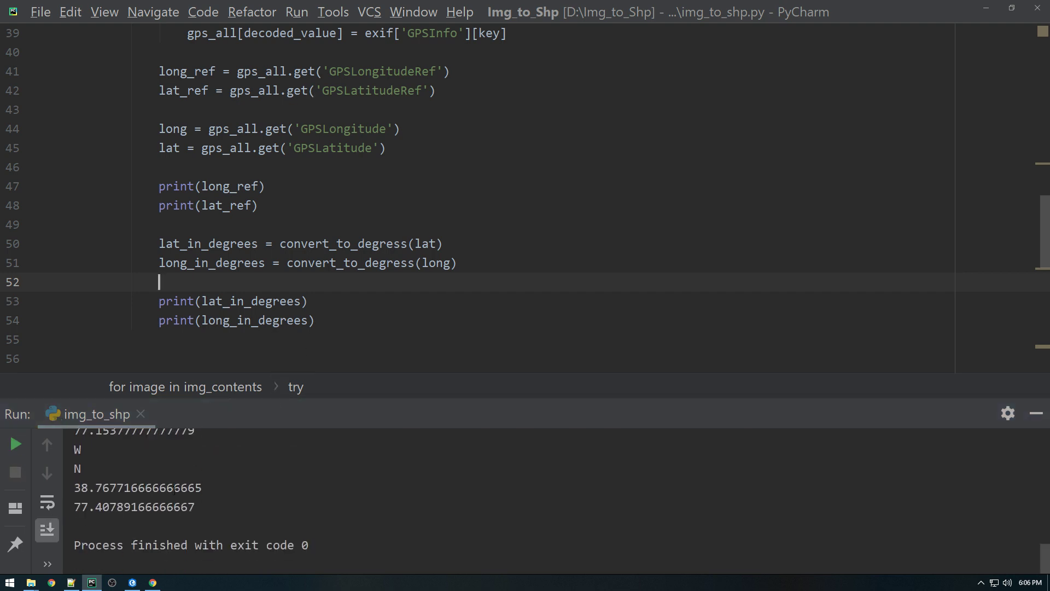
drag(189, 506, 74, 488)
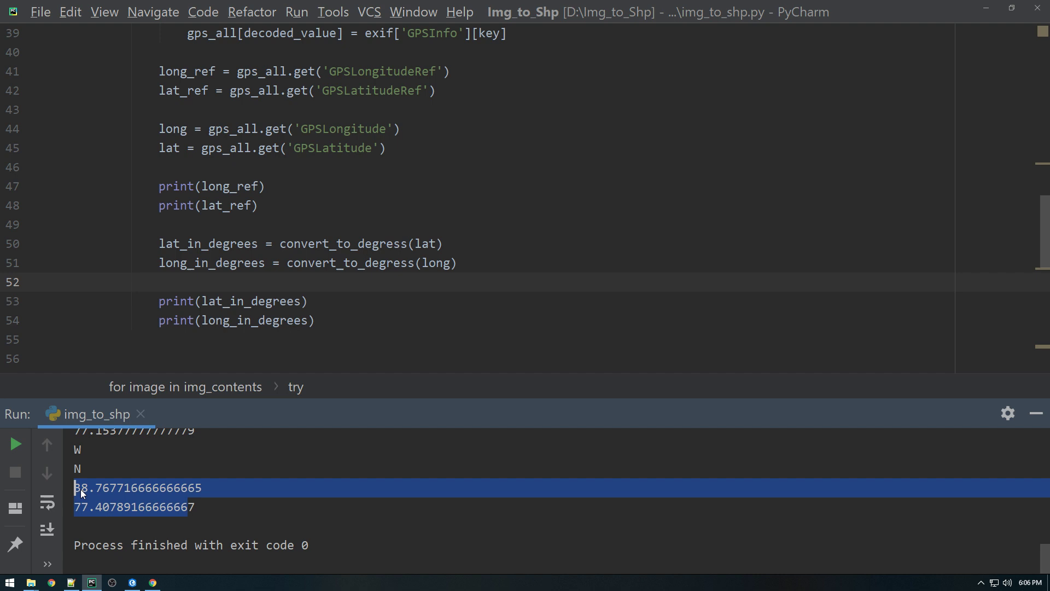
click(111, 506)
drag(74, 506, 82, 506)
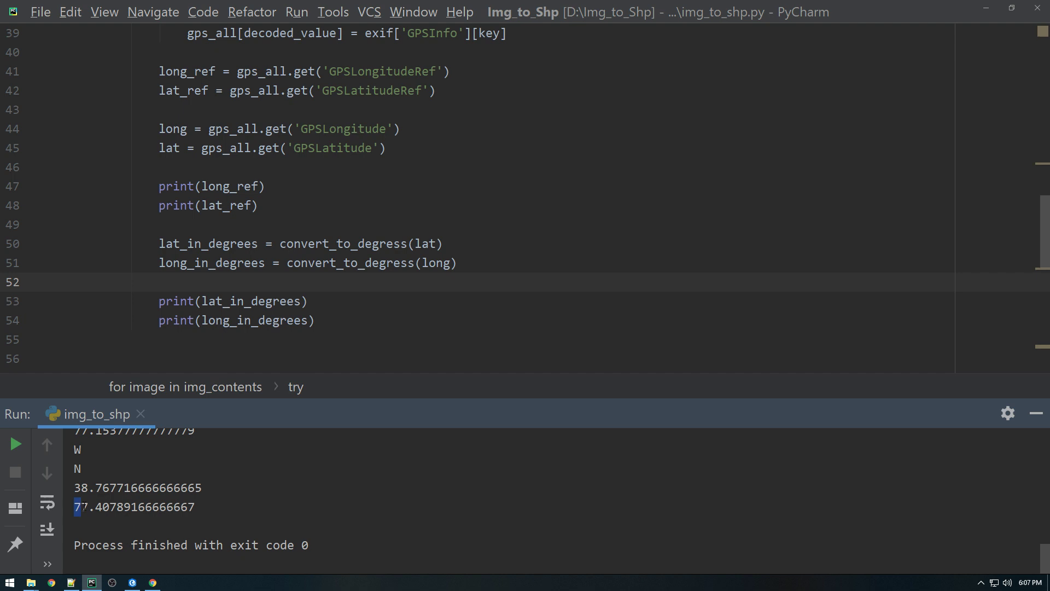
click(96, 506)
drag(74, 506, 90, 507)
click(133, 582)
scroll(671, 393, up, 2)
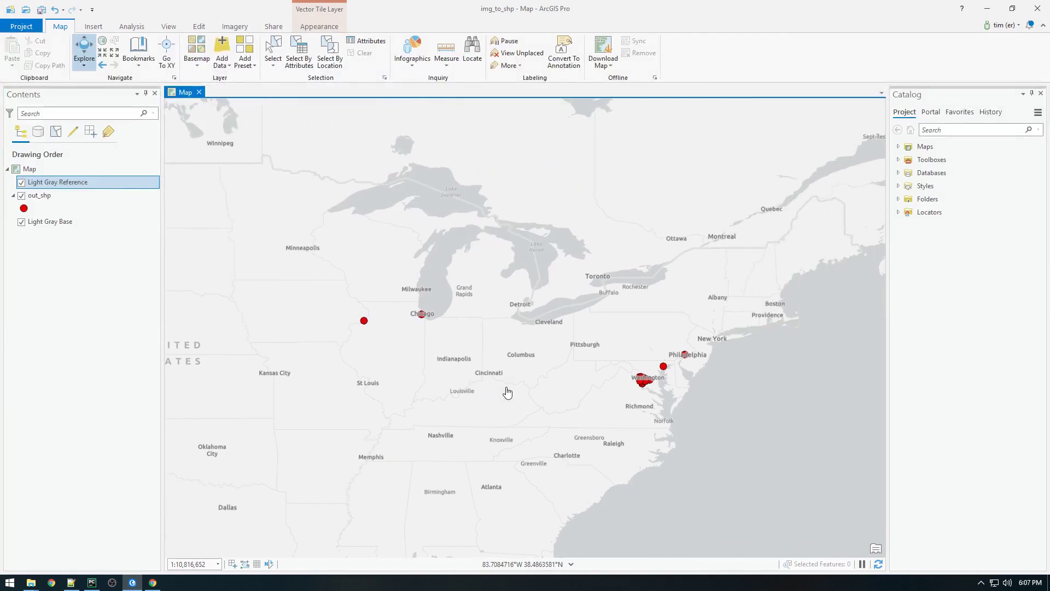
drag(699, 429, 574, 384)
scroll(575, 384, down, 1)
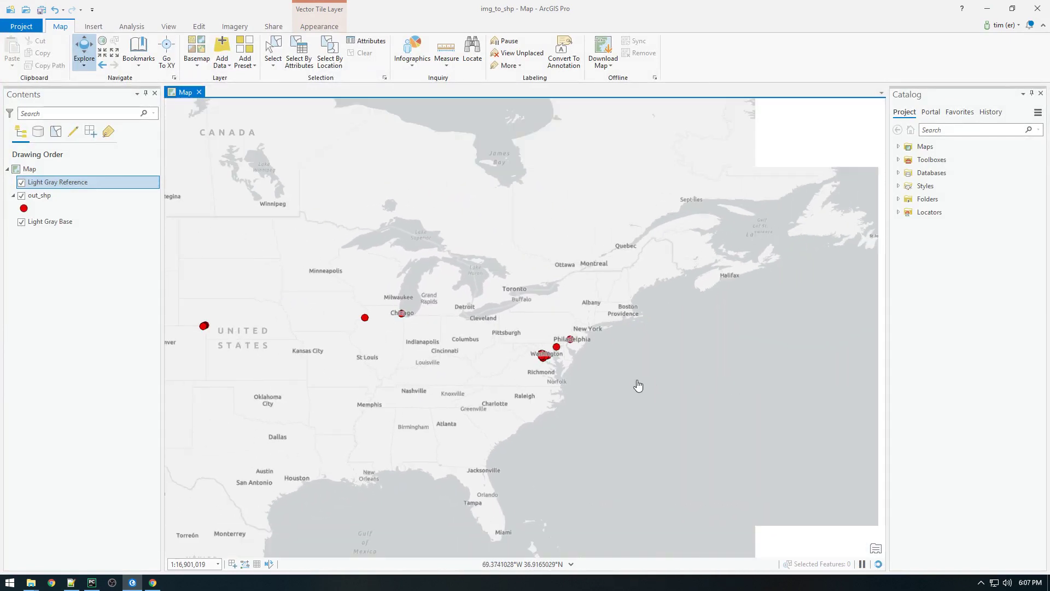
scroll(556, 370, up, 1)
scroll(557, 370, up, 2)
scroll(557, 369, up, 3)
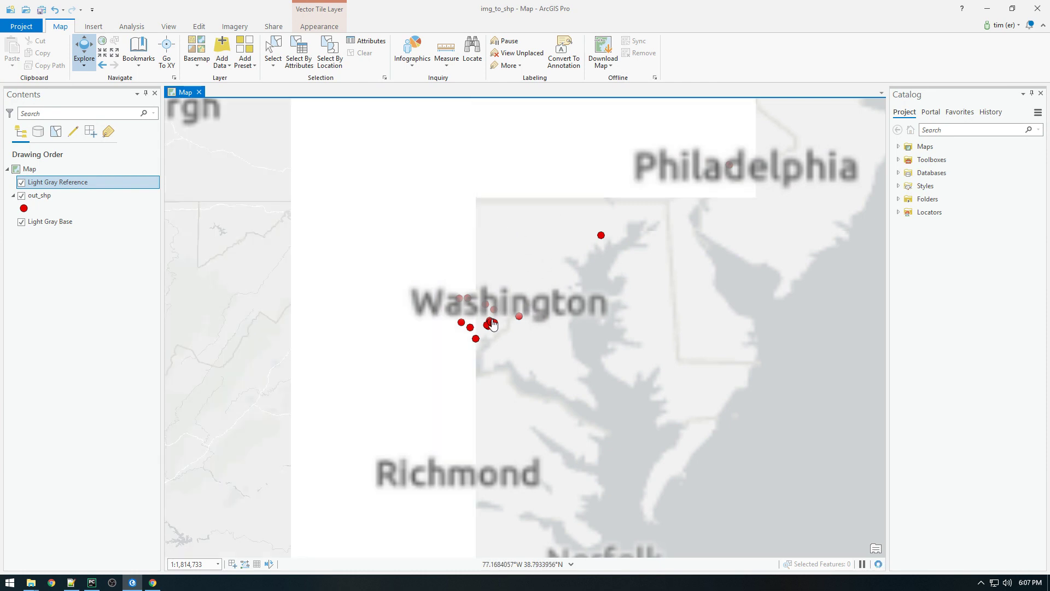
scroll(587, 255, down, 3)
scroll(436, 358, down, 2)
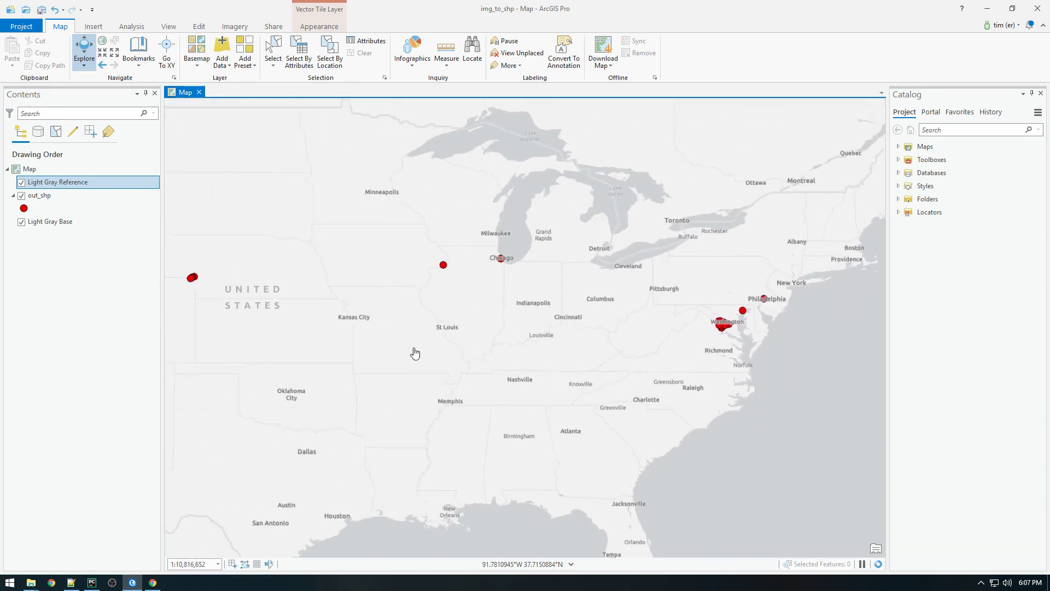
scroll(411, 353, down, 1)
scroll(640, 345, up, 1)
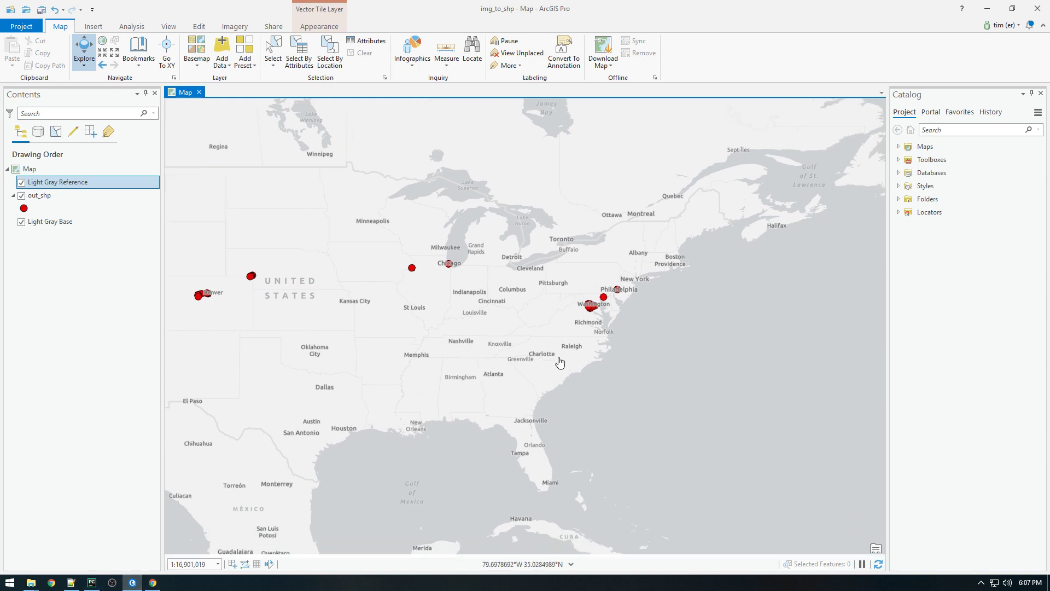
scroll(558, 356, down, 1)
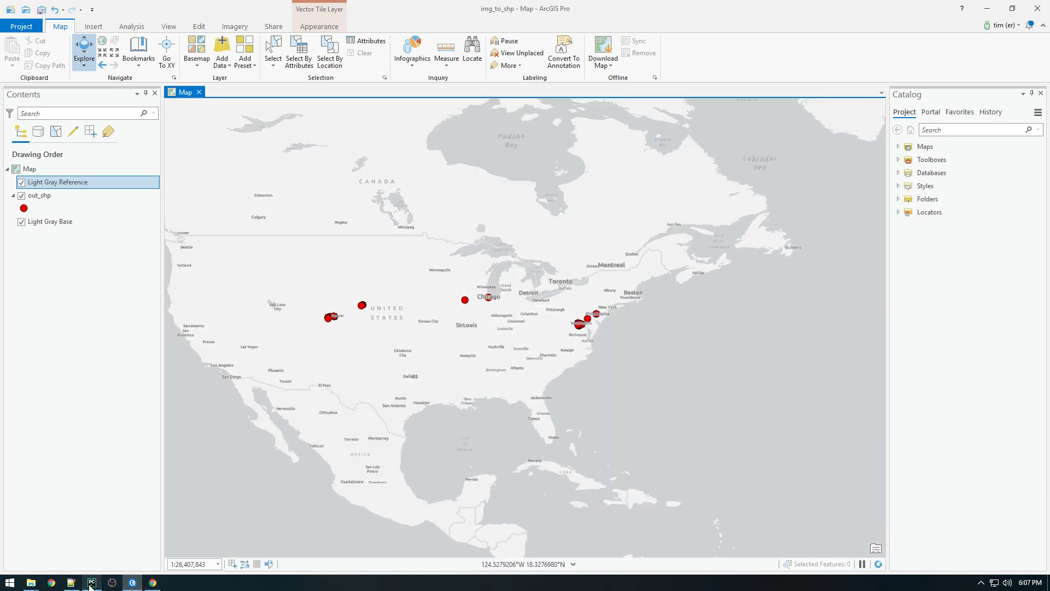
click(91, 582)
scroll(328, 206, up, 1)
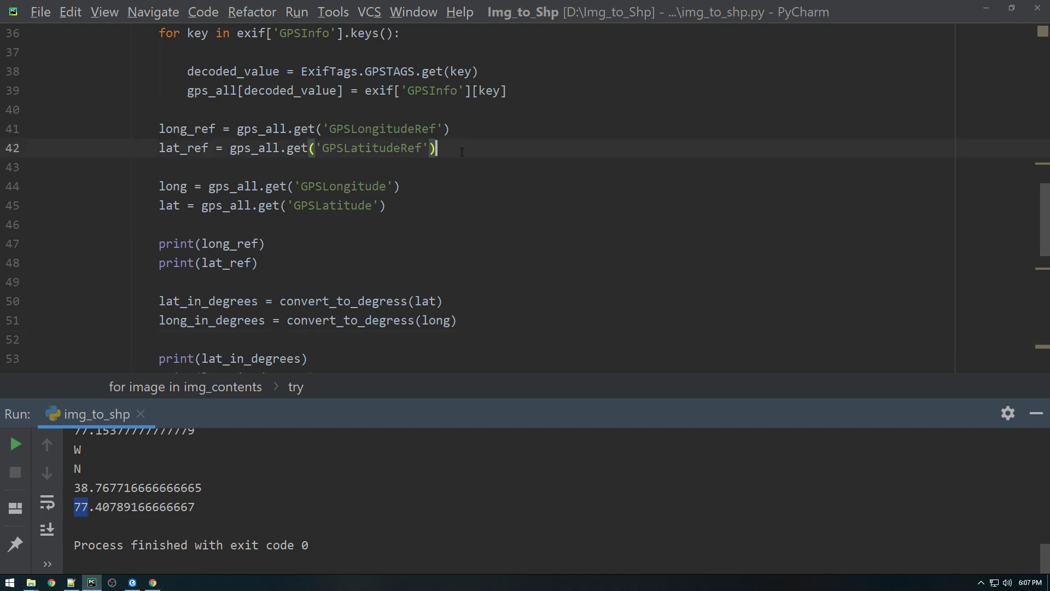
drag(437, 91, 269, 71)
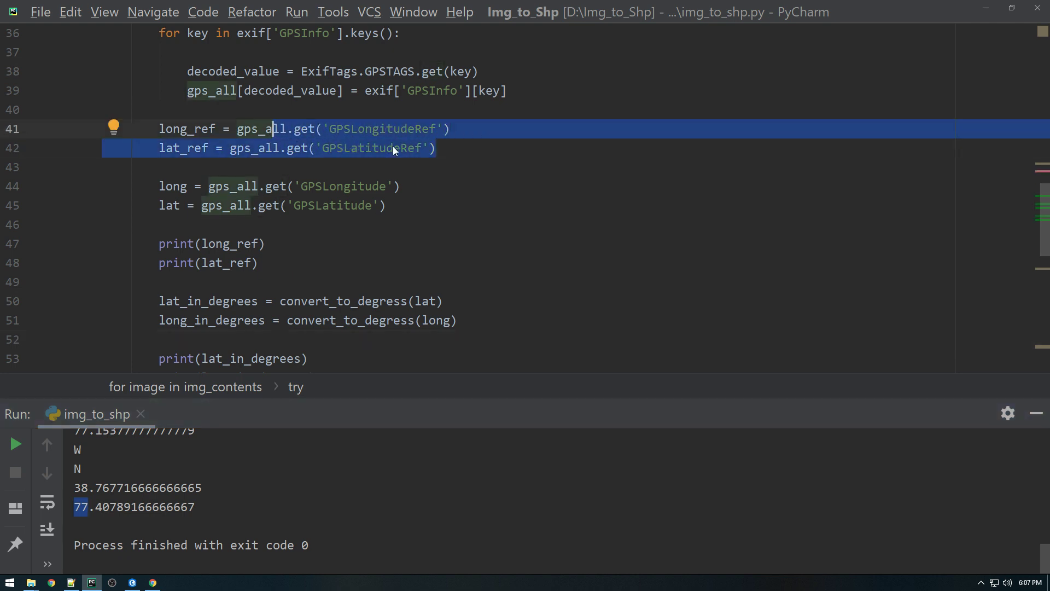
- On blank line 49, write `if long_ref == "W":` and start its indented body
click(348, 151)
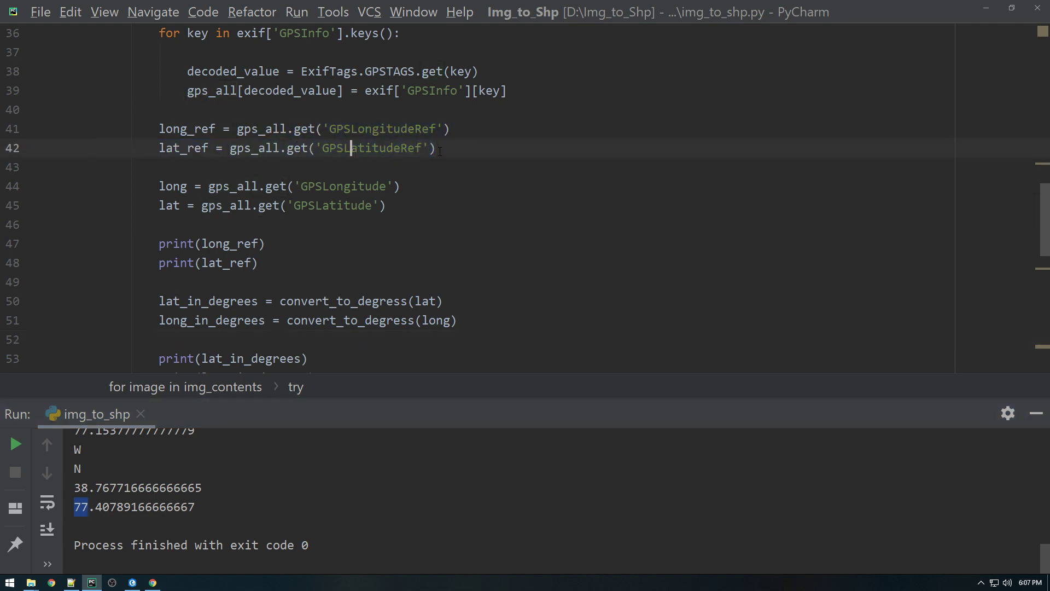
scroll(381, 276, down, 1)
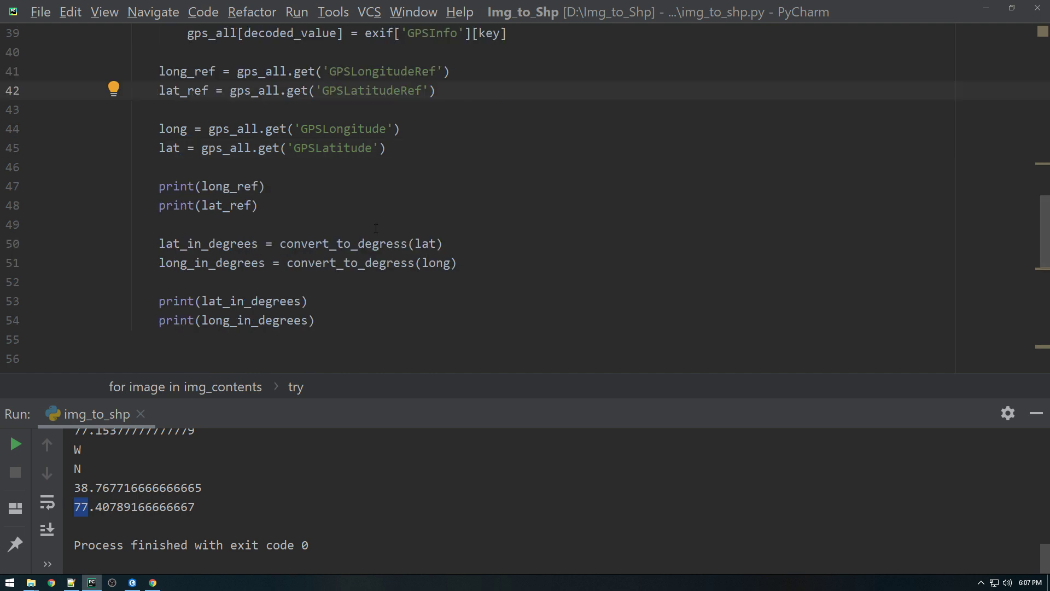
click(209, 221)
key(Return)
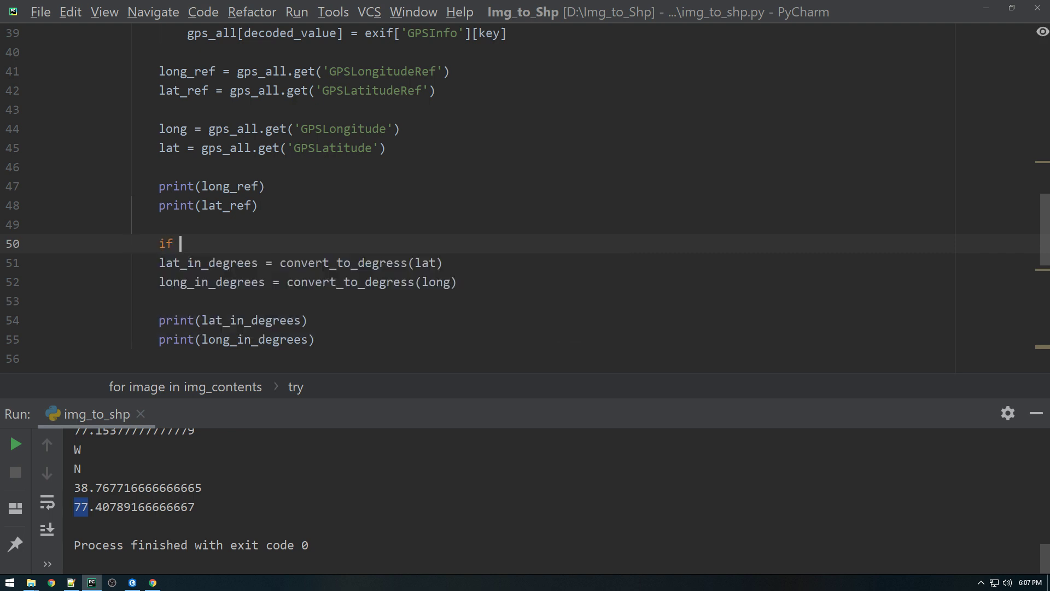
text(if lon)
key(Down)
key(Down)
key(Return)
text(== ")
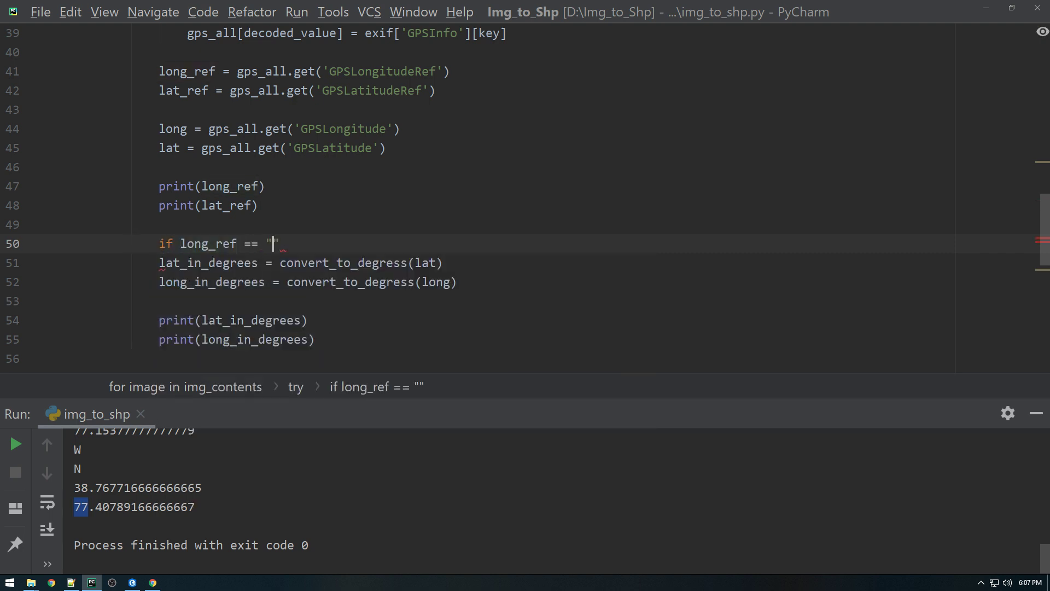
text(W)
key(Right)
text(:)
key(Return)
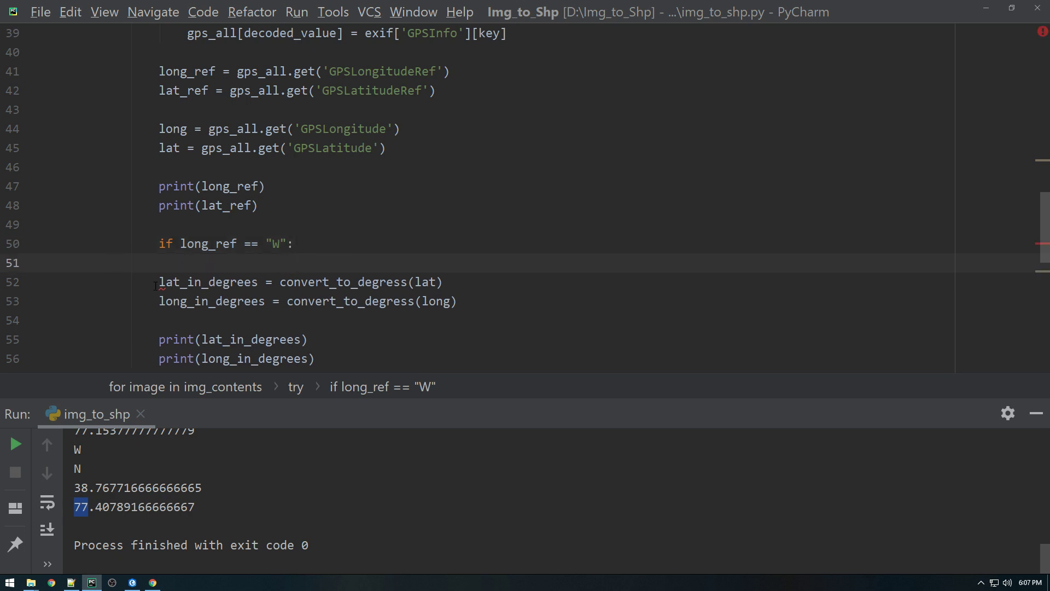
- Move the longitude conversion line under the W check
mouse_move(161, 288)
drag(458, 301, 159, 301)
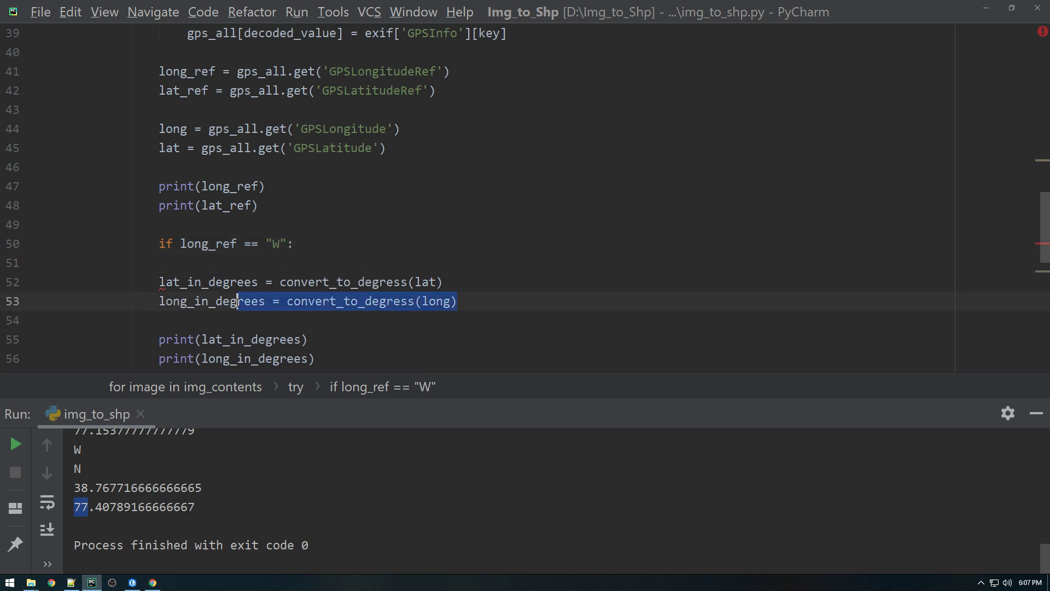
right_click(180, 301)
key(Escape)
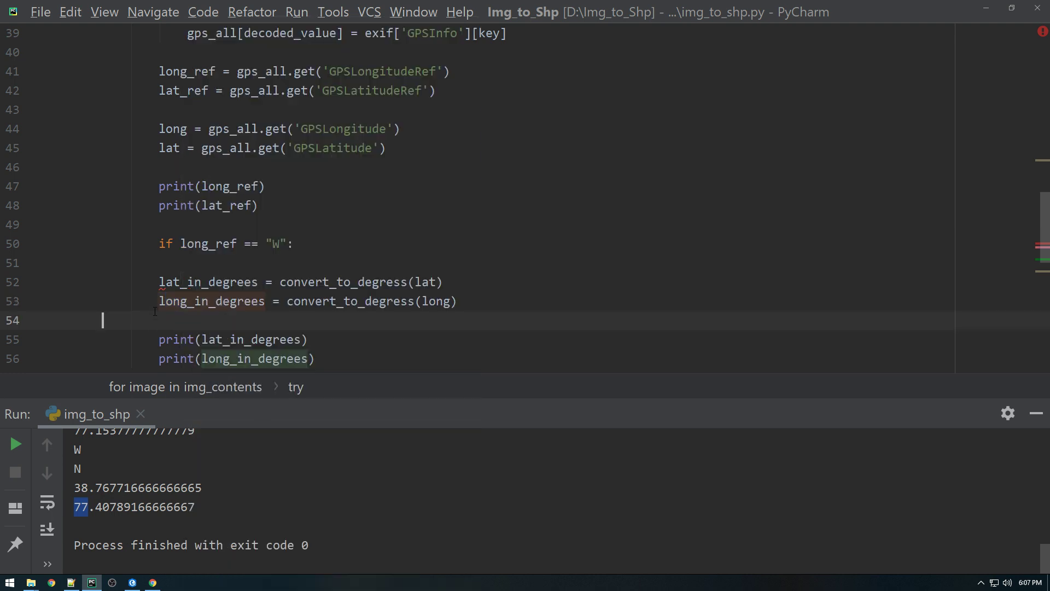
drag(159, 301, 460, 302)
right_click(413, 300)
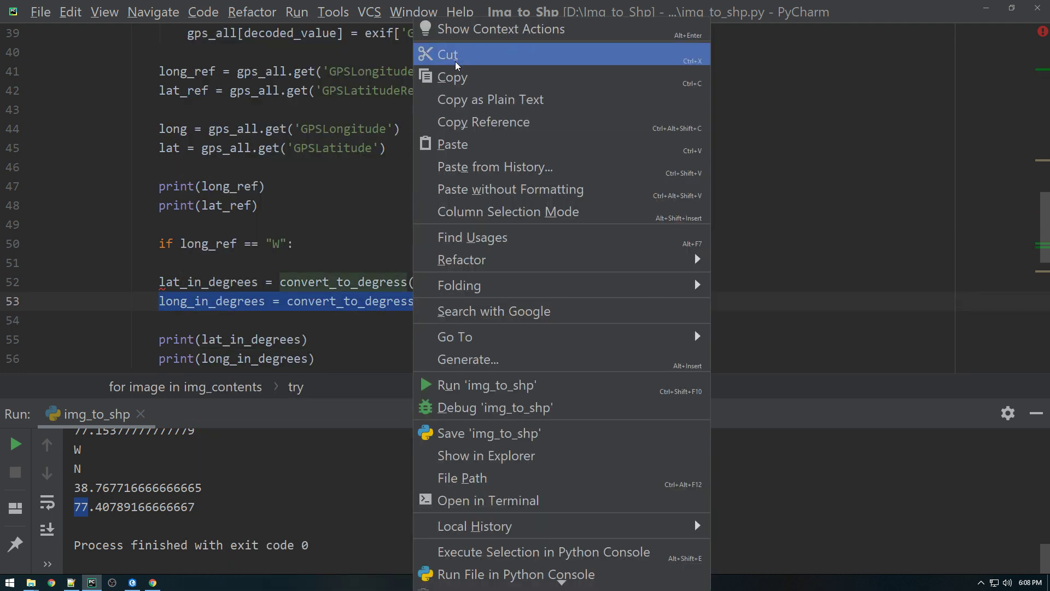
click(456, 61)
click(217, 263)
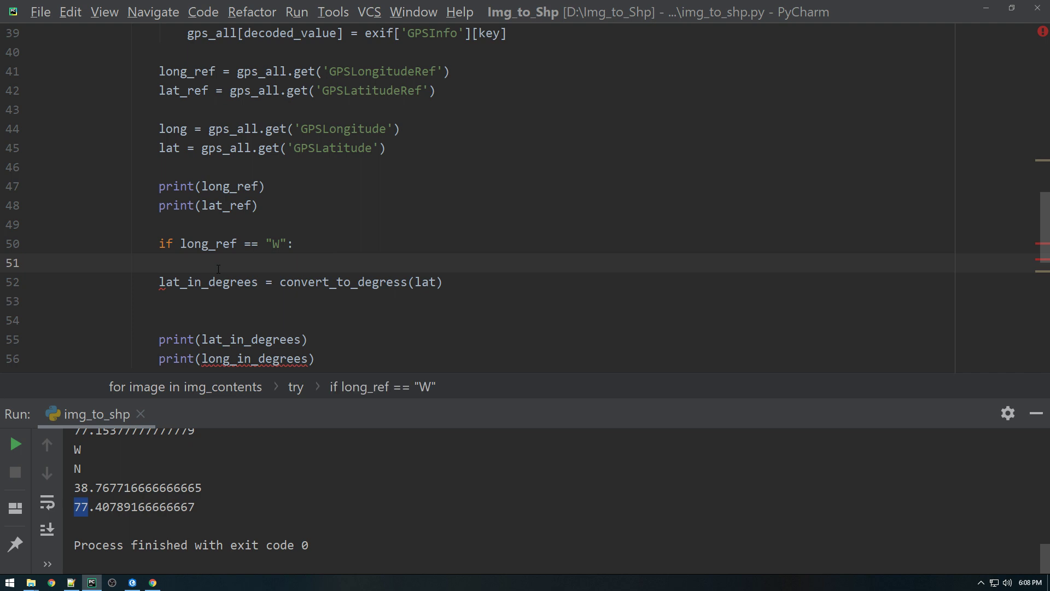
key(ctrl+v)
- Wrap the call as long_in_degrees = -abs(convert_to_degress(long)) and add a new line below
key(Home)
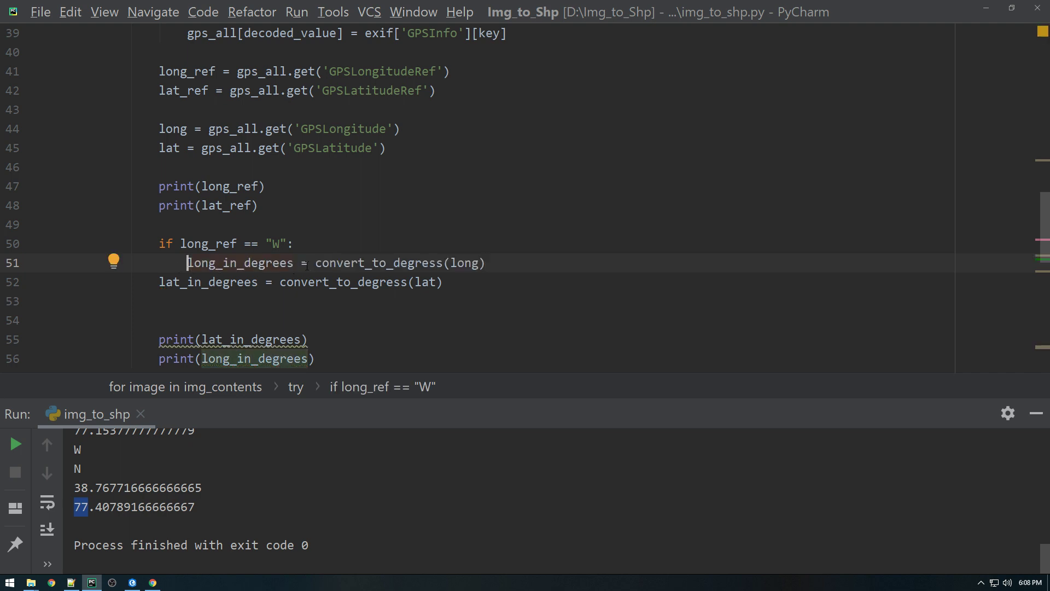
click(314, 263)
text(a)
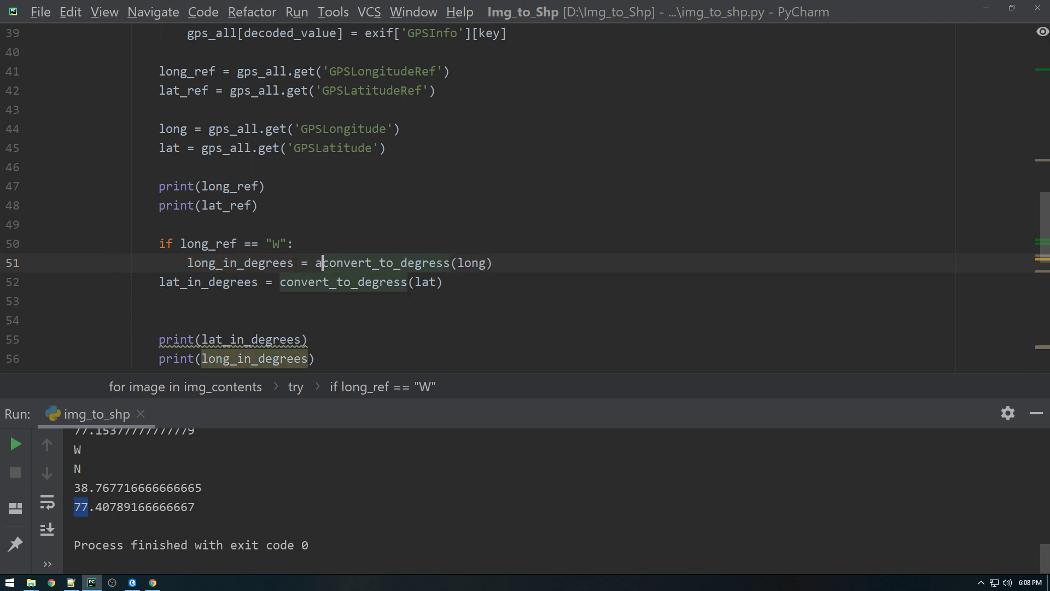
key(BackSpace)
text(-a)
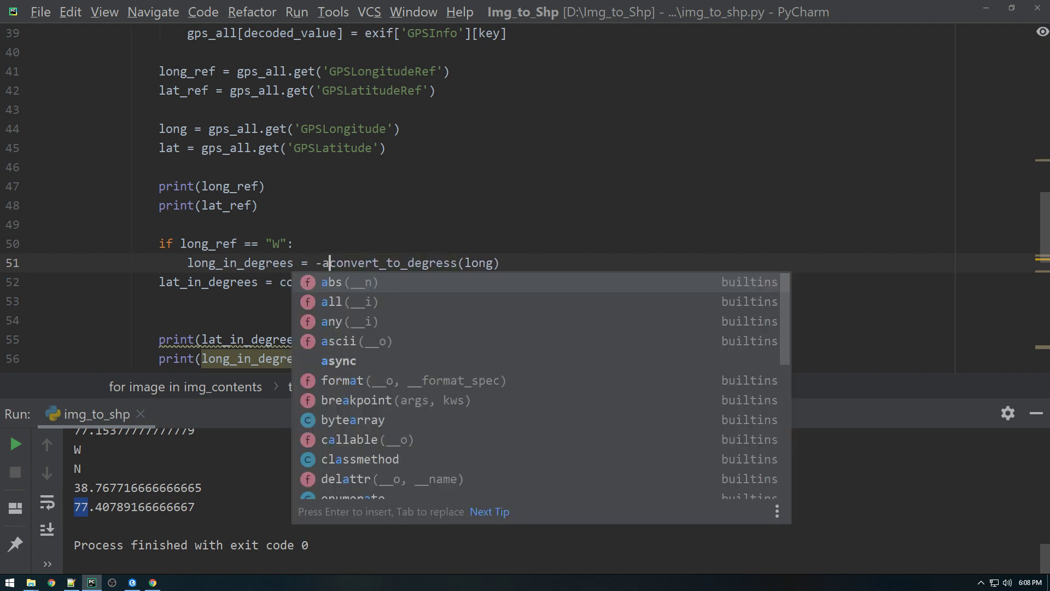
text(bs()
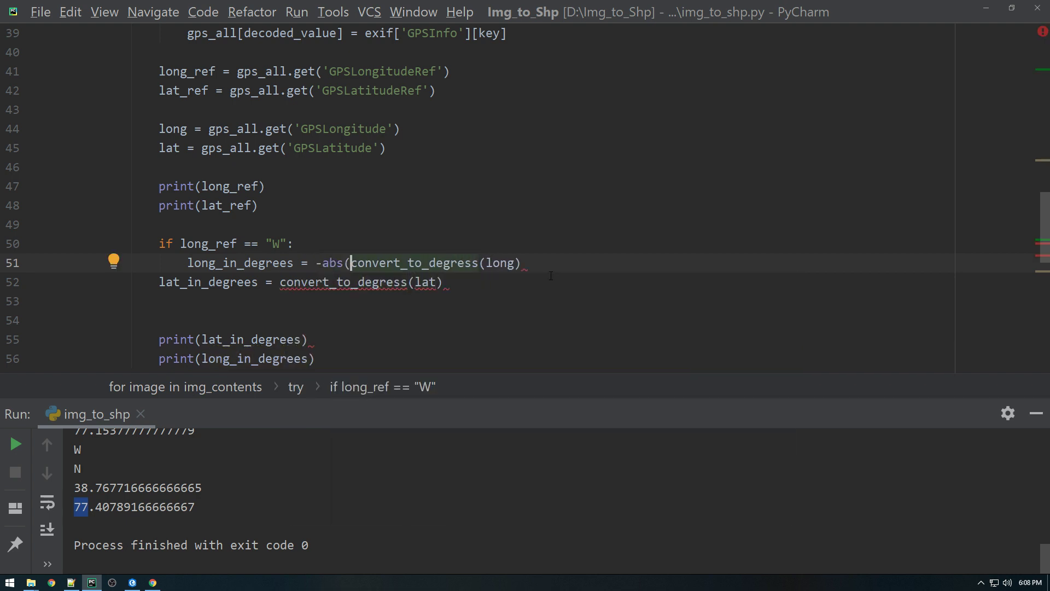
key(End)
text()))
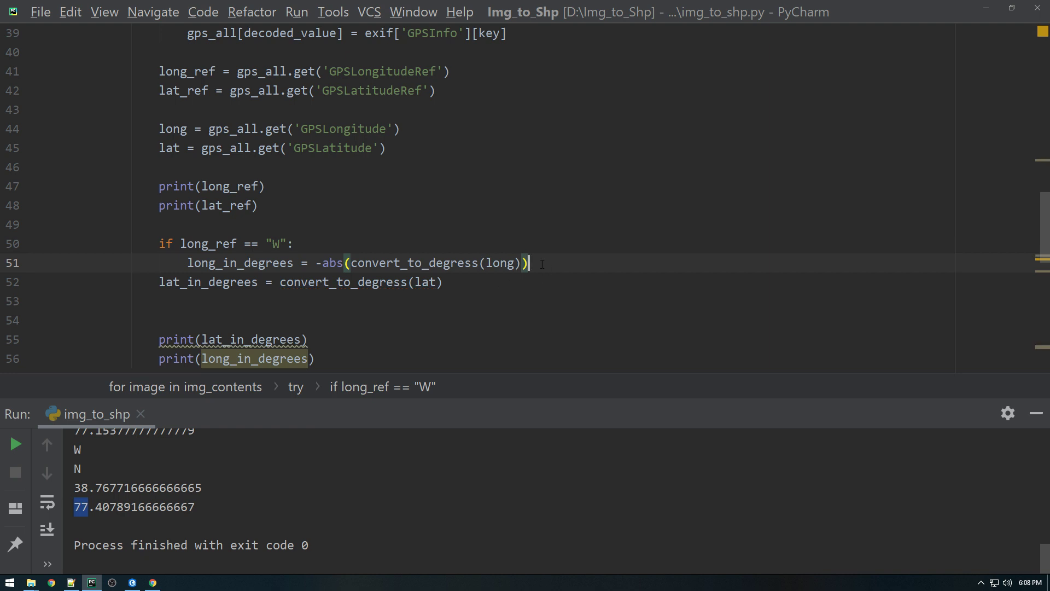
key(Return)
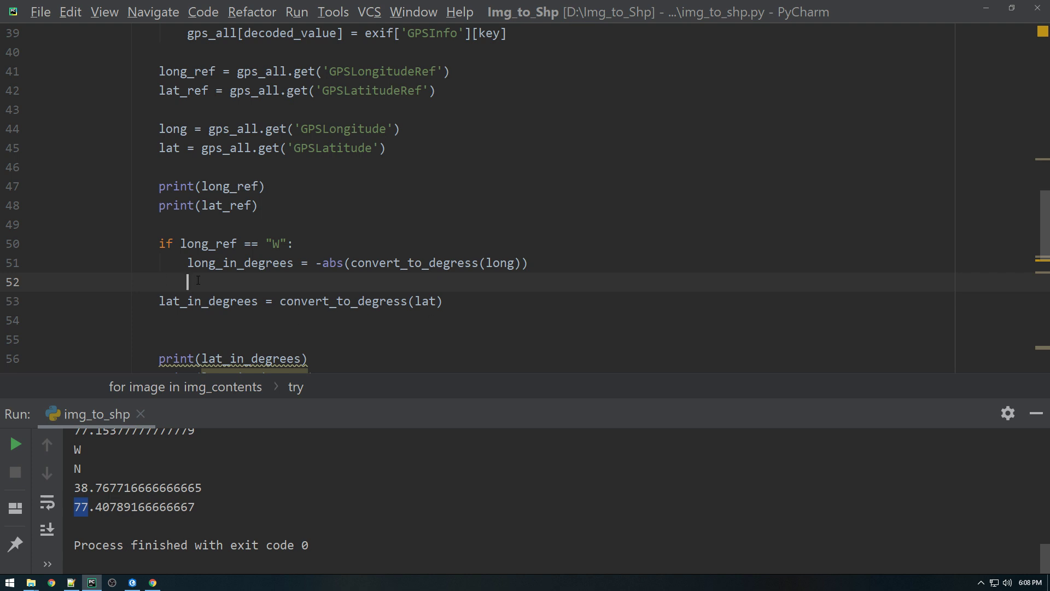
key(BackSpace)
text(ong)
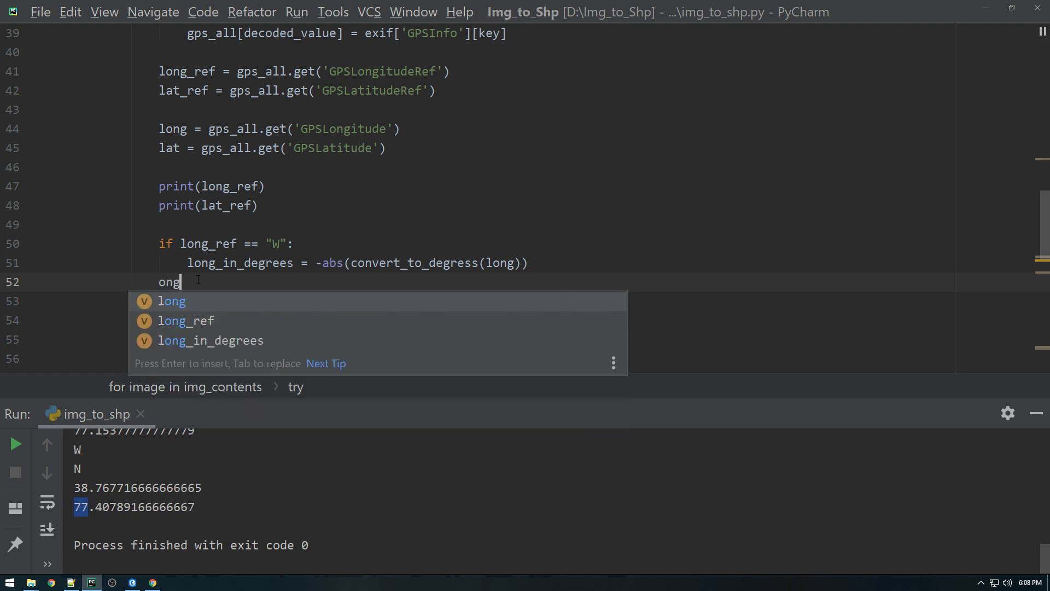
key(BackSpace)
key(BackSpace)
text(long)
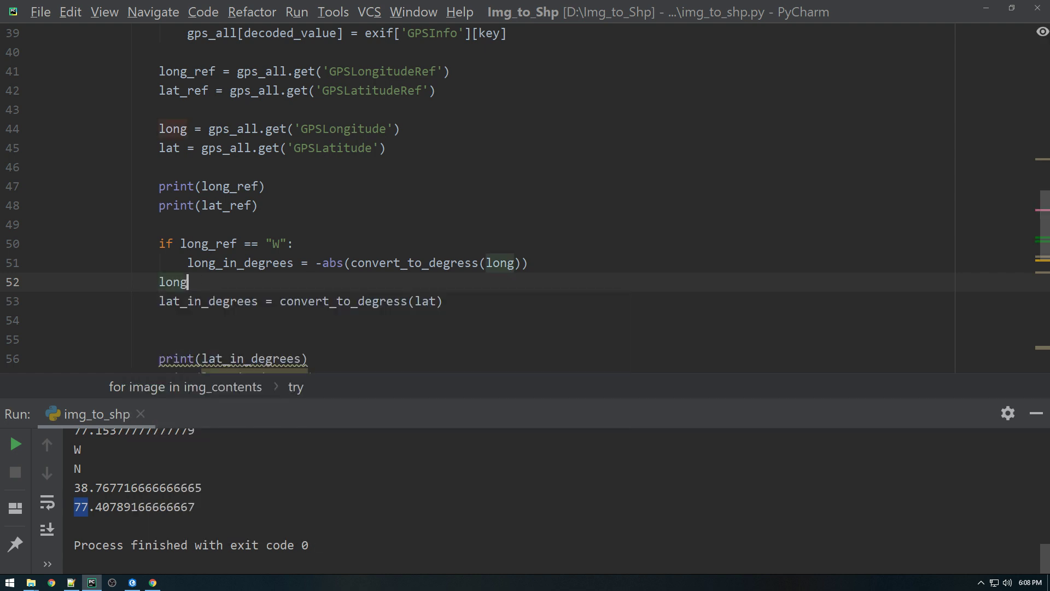
text(_in)
key(Tab)
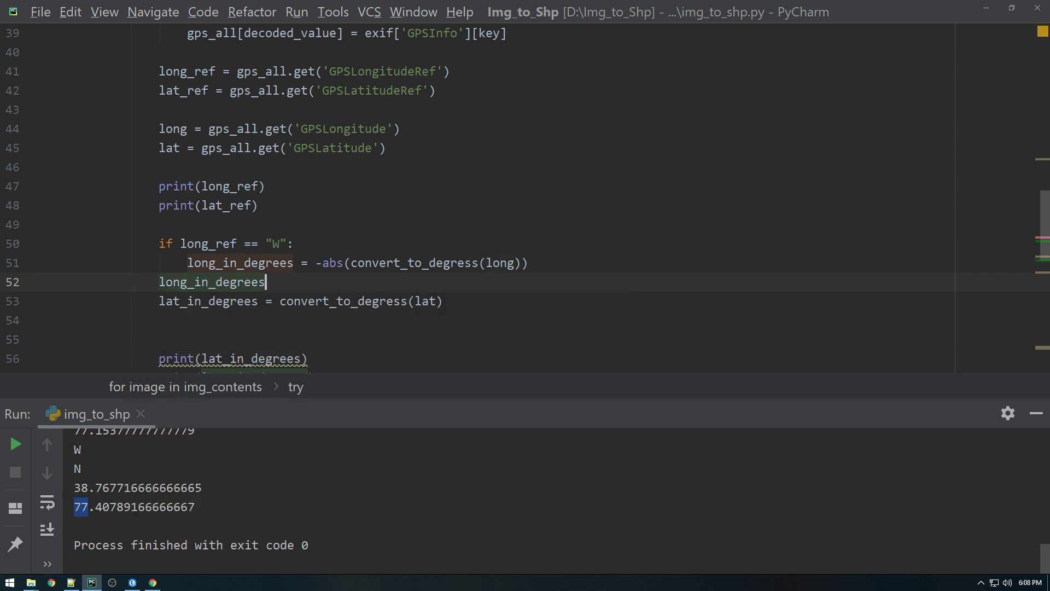
text(=)
key(BackSpace)
key(BackSpace)
key(BackSpace)
key(BackSpace)
key(BackSpace)
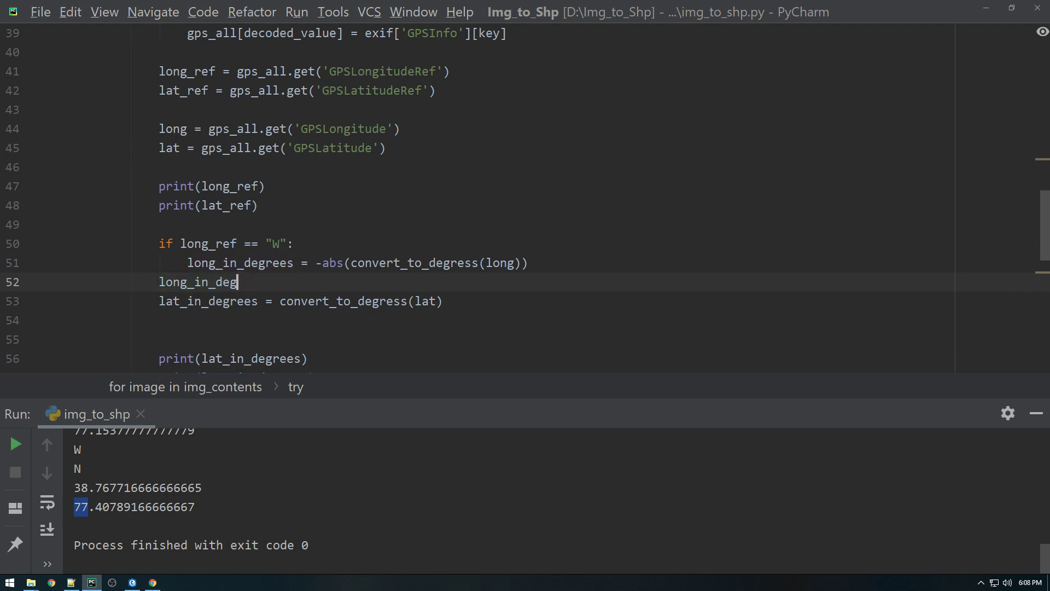
key(BackSpace)
key(BackSpace)
key(BackSpace)
key(BackSpace)
key(BackSpace)
key(BackSpace)
key(BackSpace)
key(BackSpace)
key(BackSpace)
key(BackSpace)
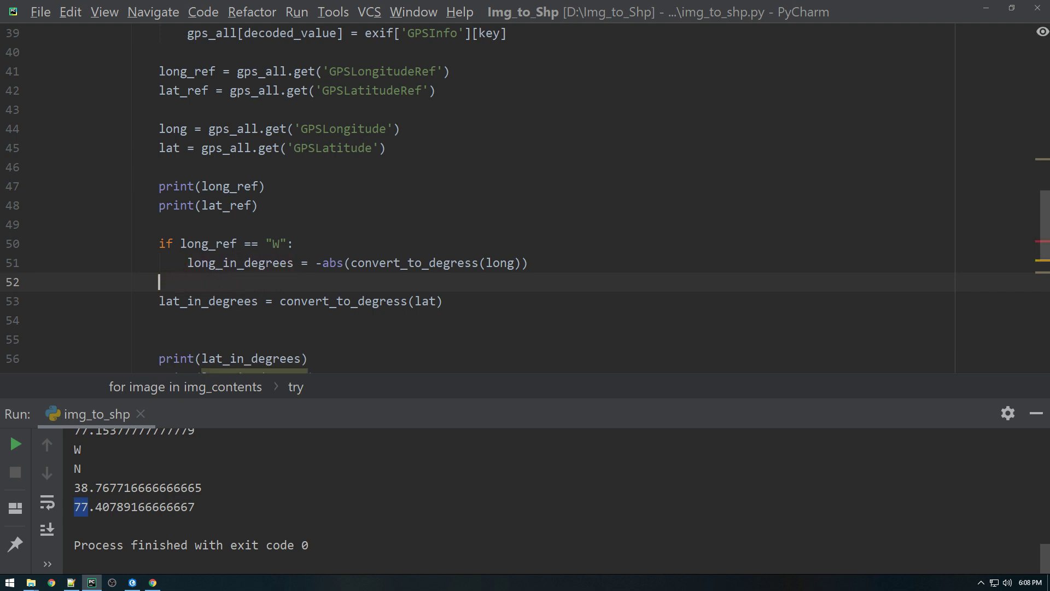
key(Return)
text(lon)
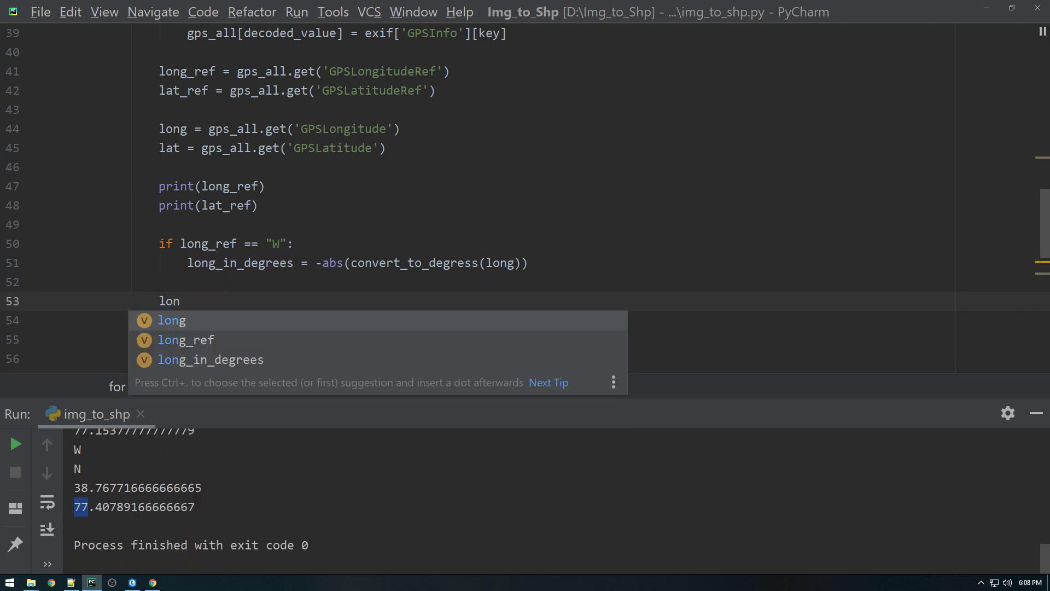
key(Escape)
- Replace the leftover word on line 53 with `if lat_ref == "S":`
double_click(169, 301)
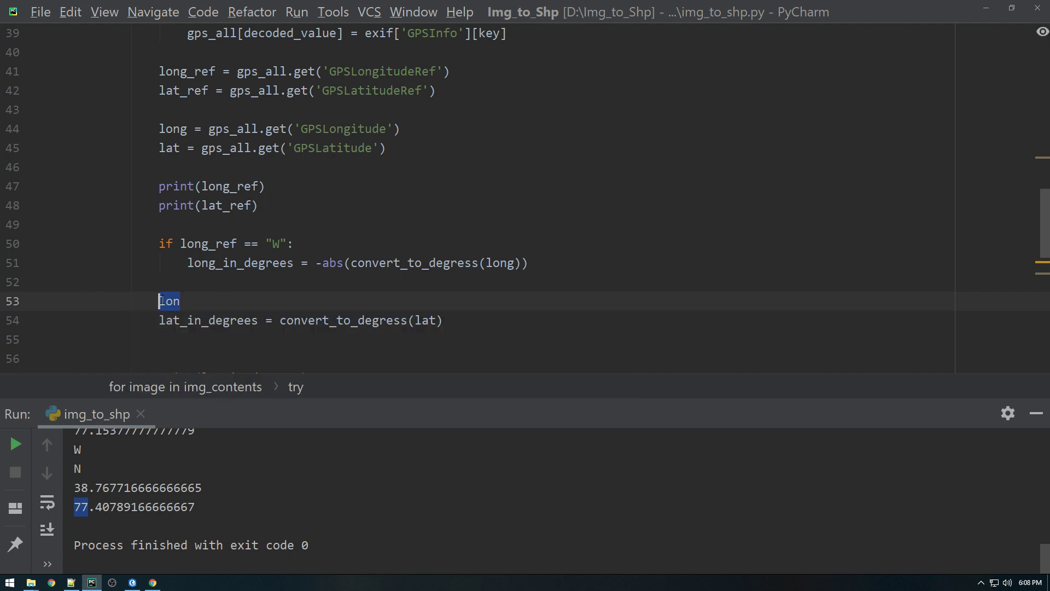
text(if lat)
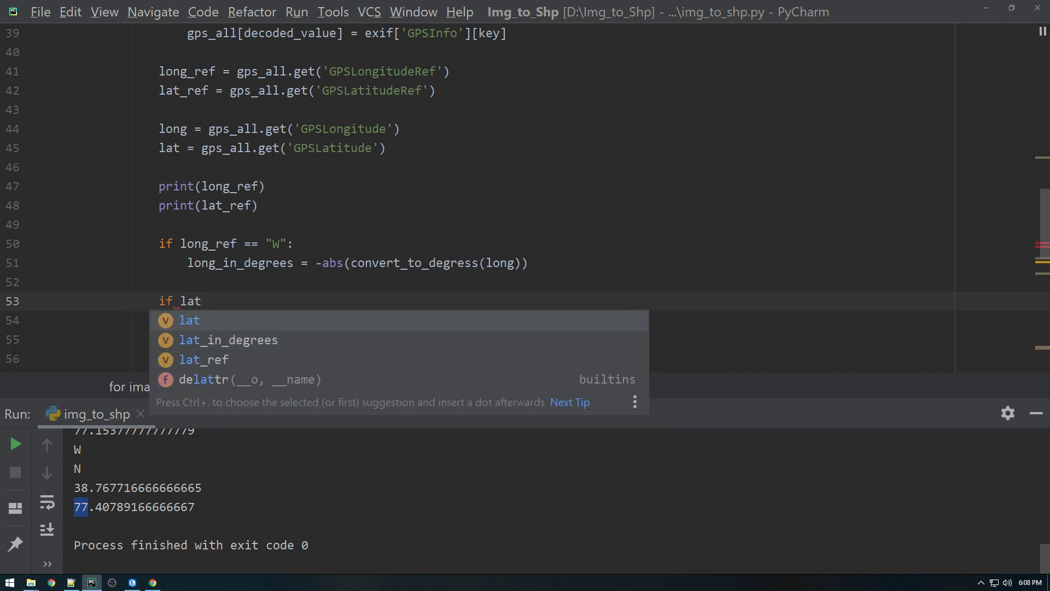
key(Down)
key(Down)
key(Return)
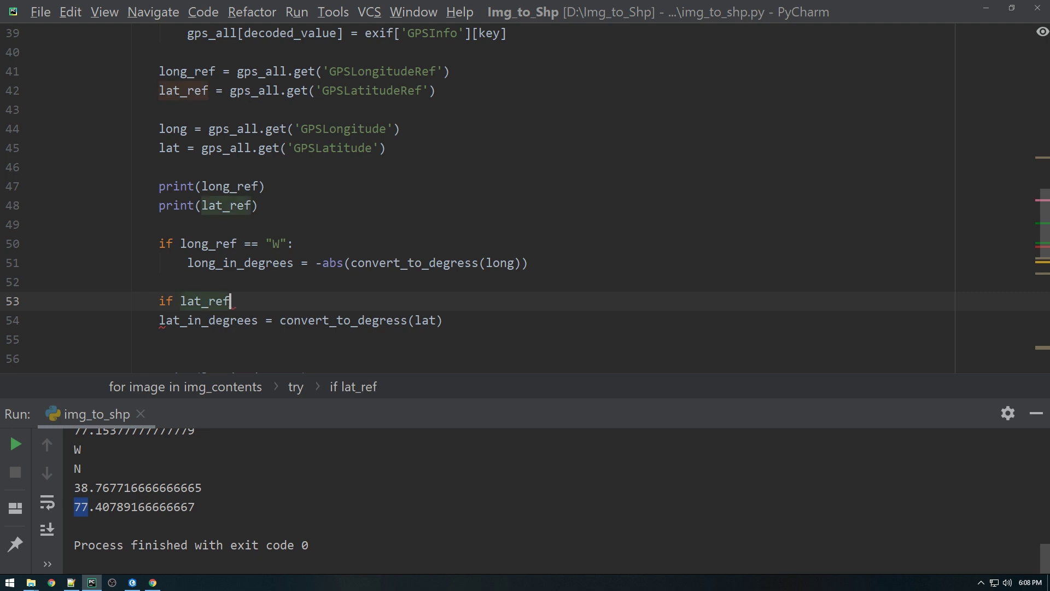
text(== ')
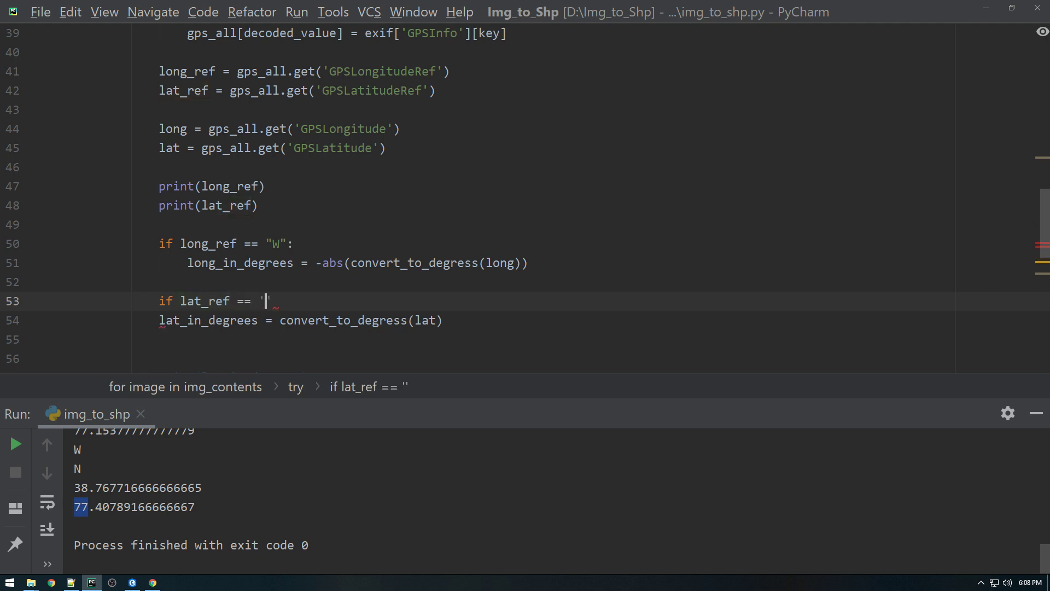
key(BackSpace)
text(")
text(s)
key(BackSpace)
text(S")
text(:)
key(Return)
scroll(169, 285, down, 1)
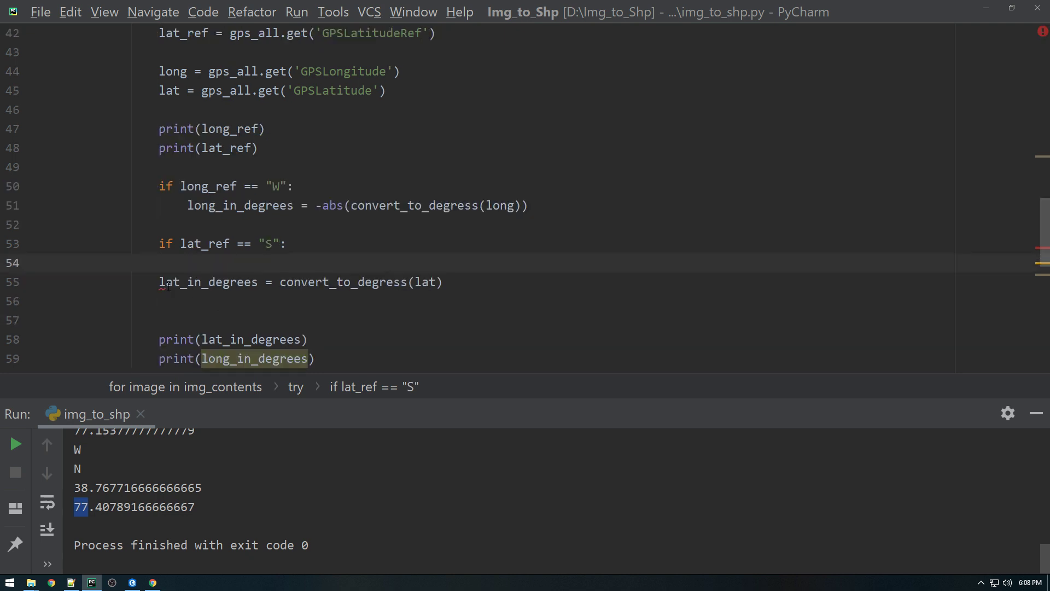
- Indent the lat_in_degrees line under it and wrap its call in -abs( )
click(161, 284)
key(Tab)
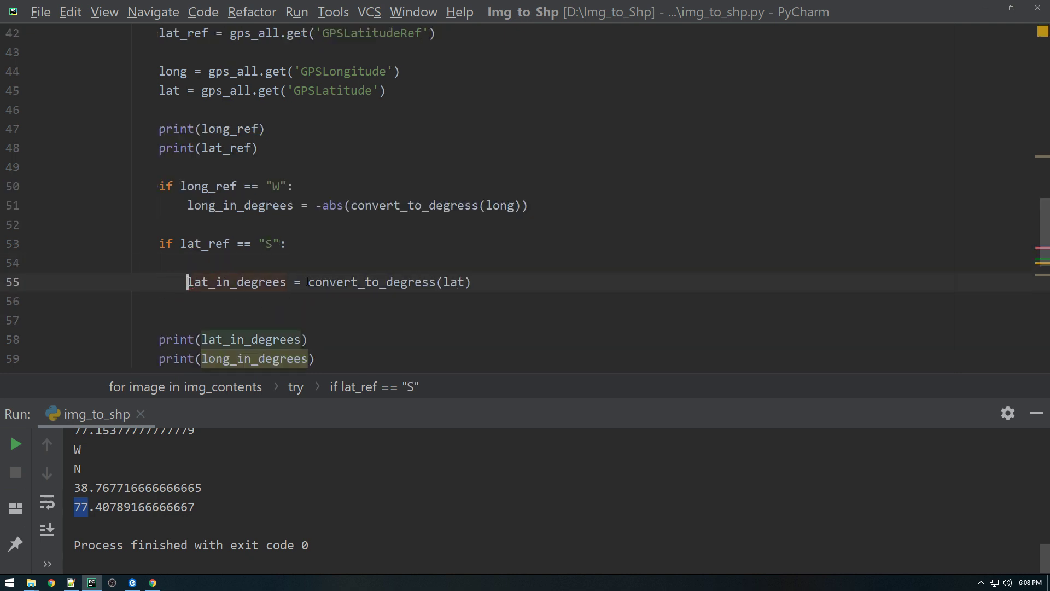
click(310, 282)
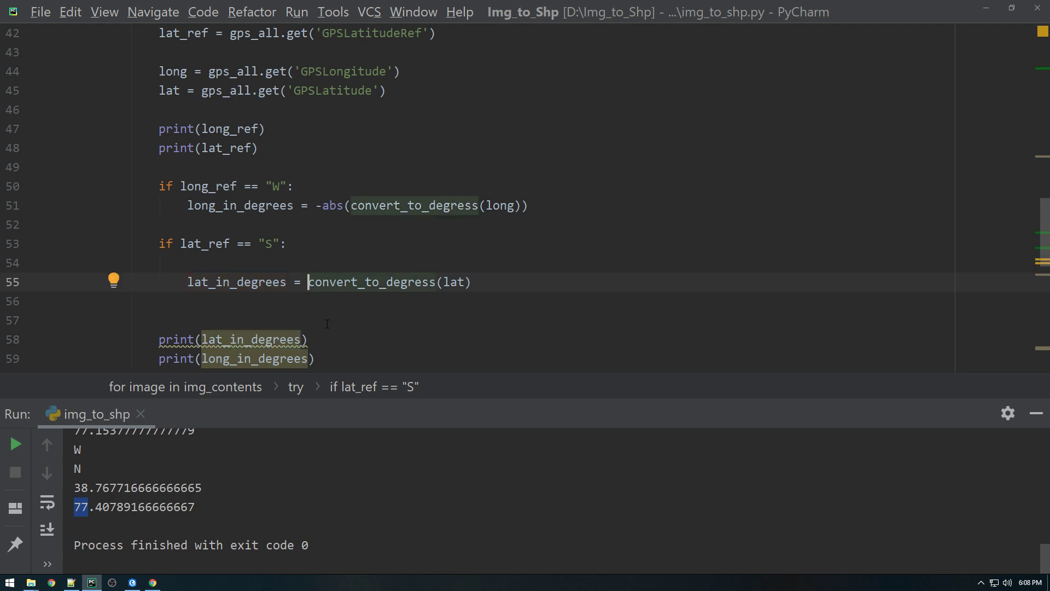
text(-ab)
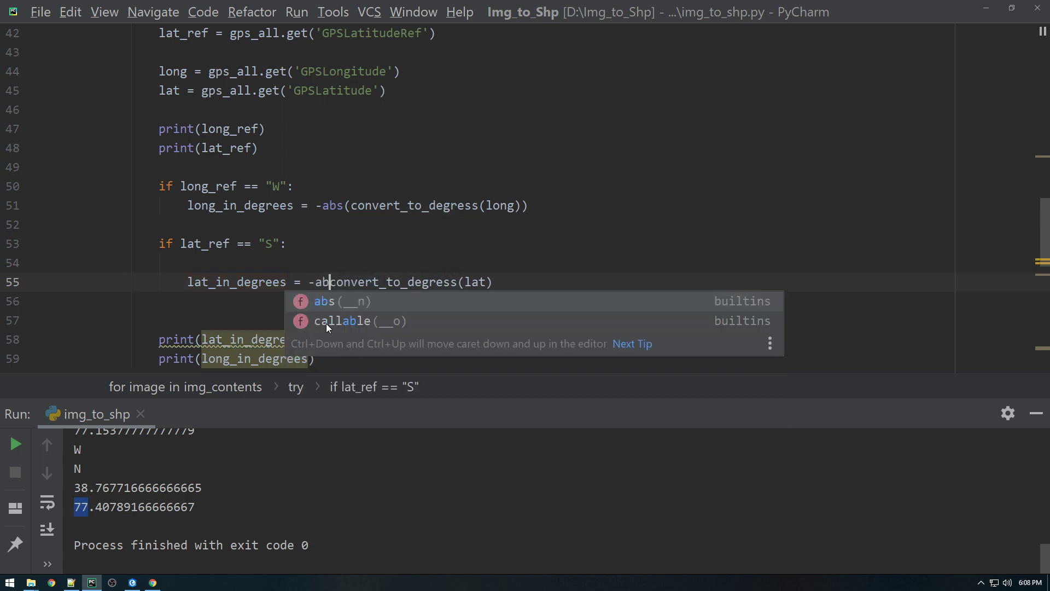
text(s()
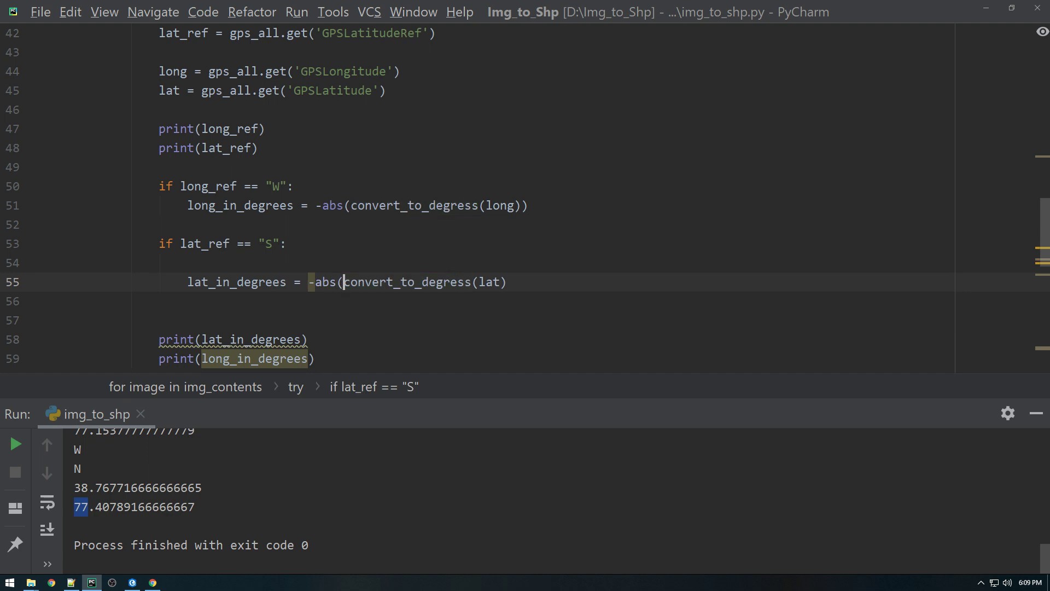
key(End)
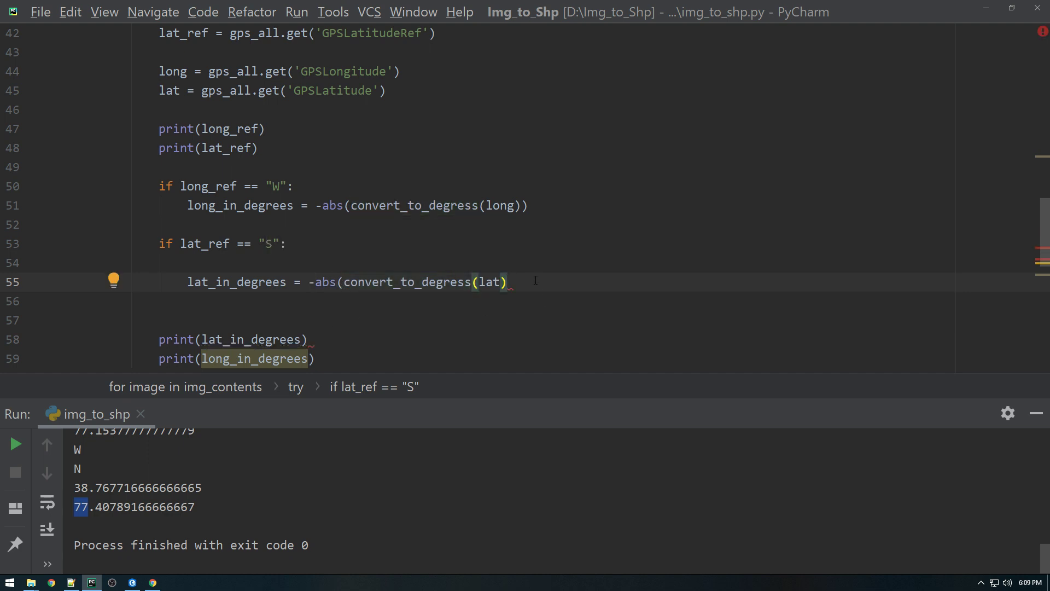
text())
scroll(533, 281, down, 3)
click(245, 267)
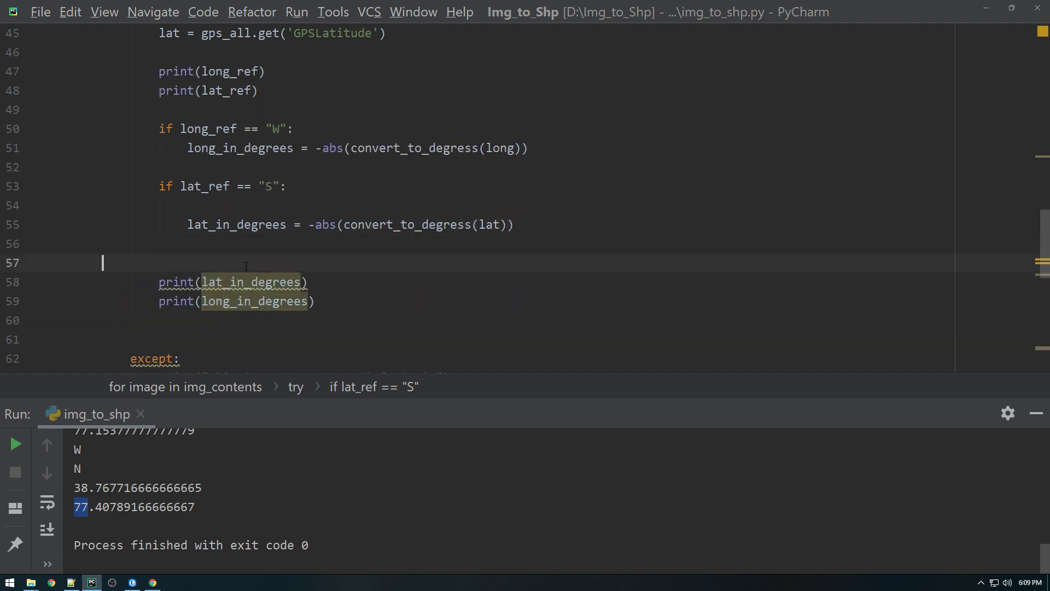
scroll(224, 267, up, 3)
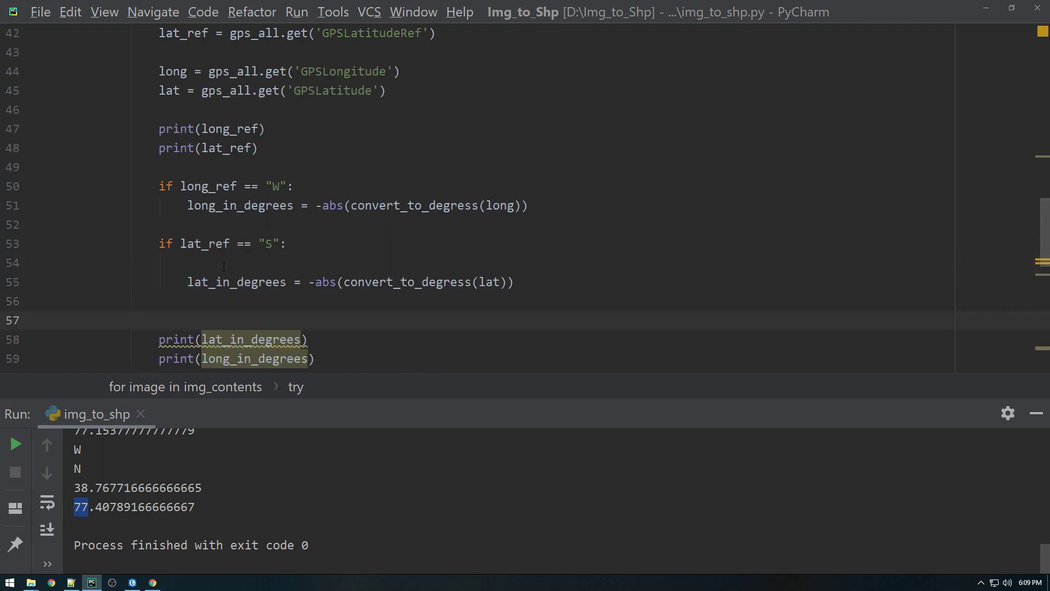
- Add a blank line above the W check, discarding a half-typed long_in_degrees assignment
click(104, 167)
key(Return)
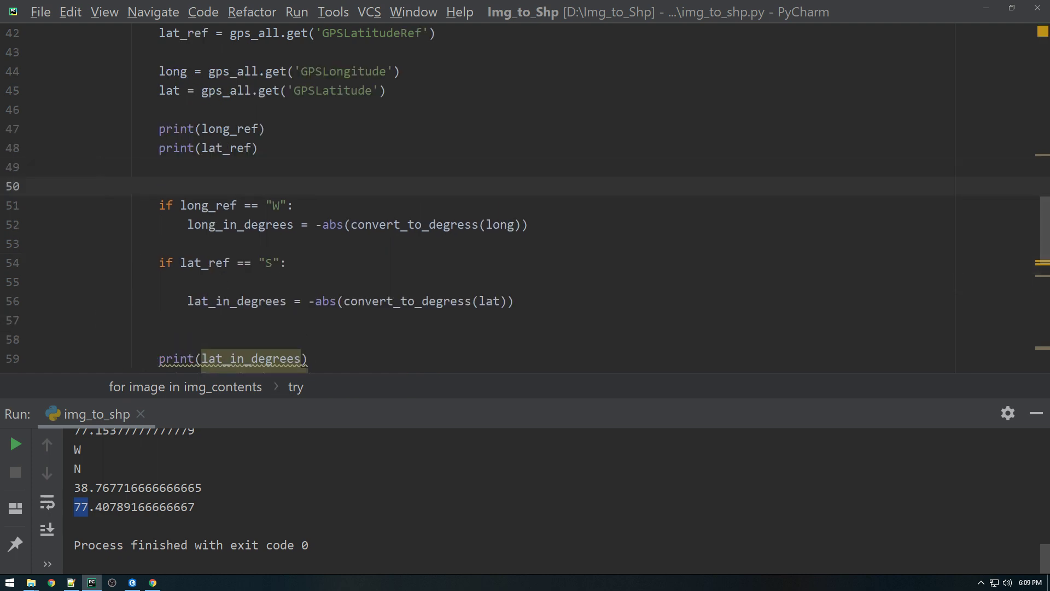
text(long)
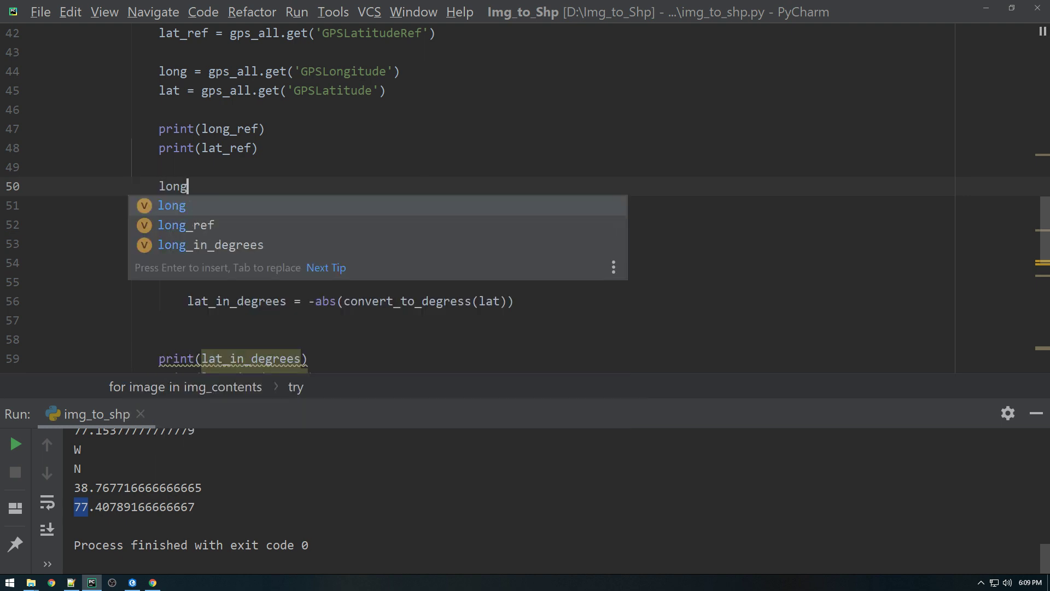
key(Down)
key(Down)
key(Return)
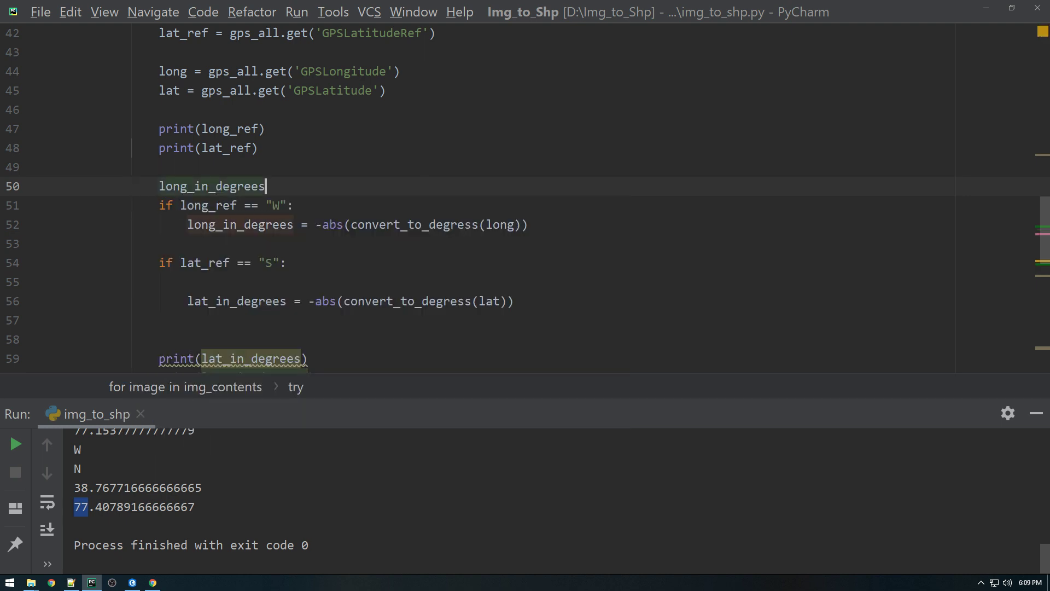
text( =)
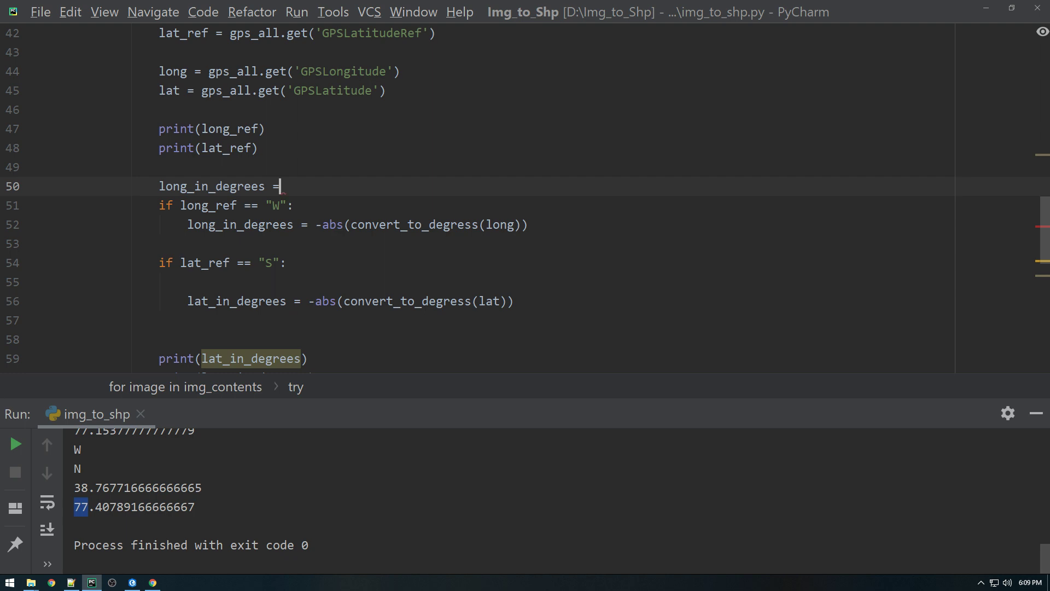
key(BackSpace)
key(BackSpace)
key(BackSpace)
key(BackSpace)
key(BackSpace)
key(BackSpace)
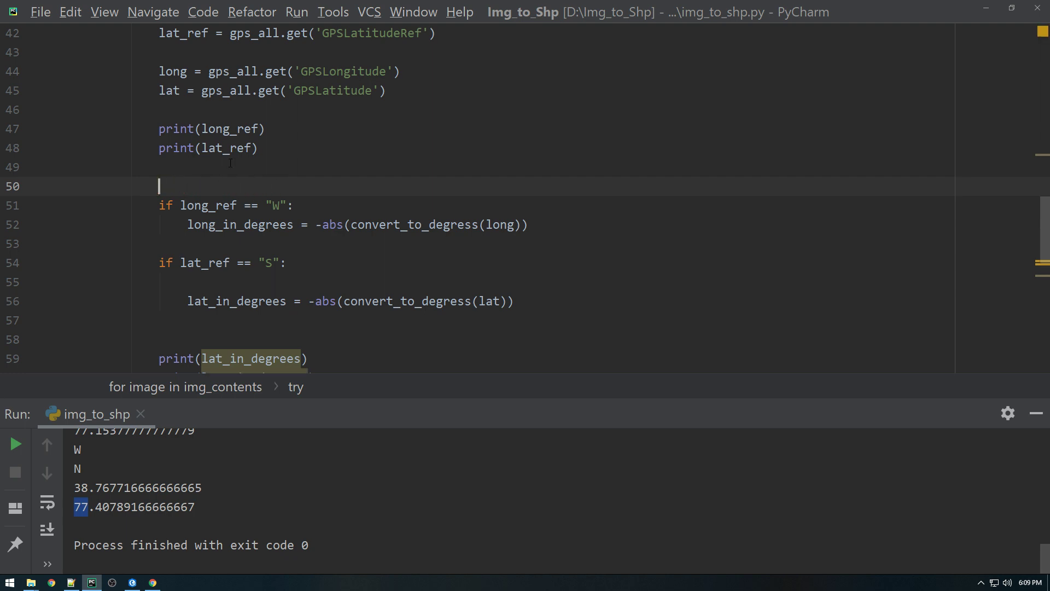
- Add `else:` with long_in_degrees = convert_to_degress(long) after the W branch
click(210, 243)
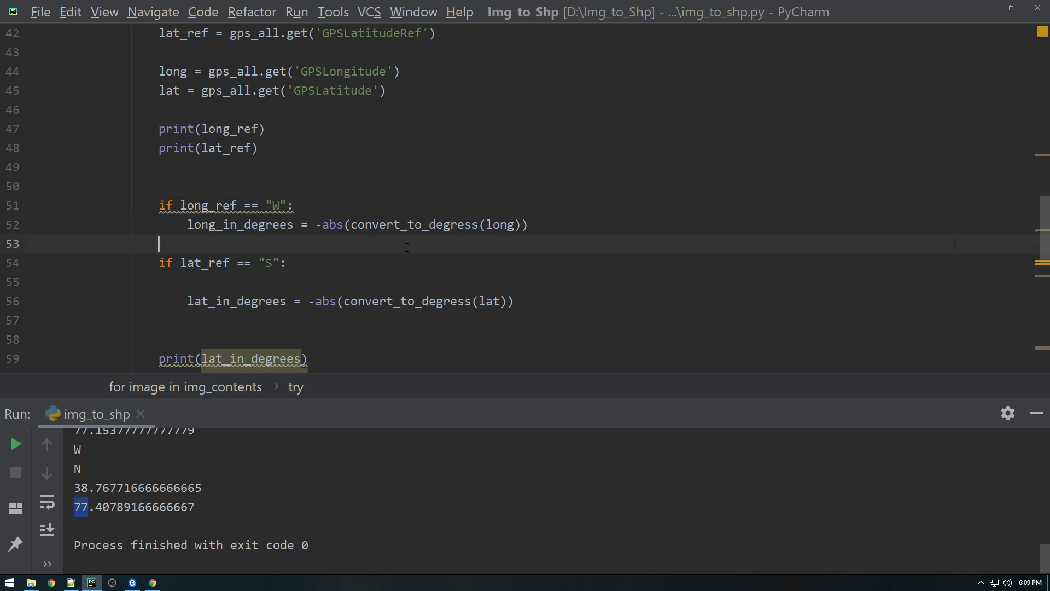
text(else:)
key(Return)
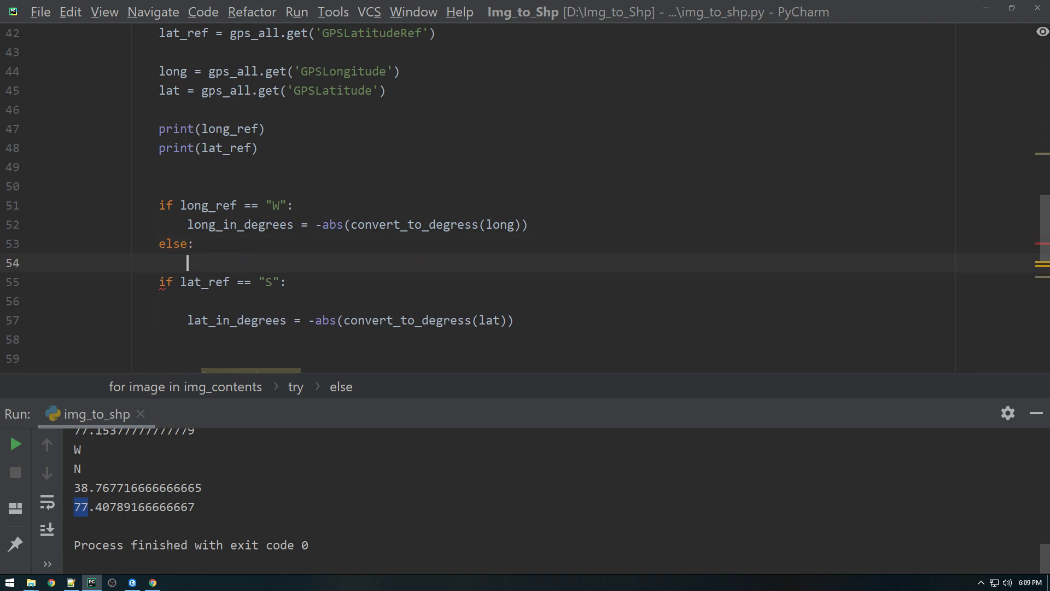
text(long)
key(Down)
key(Down)
key(Tab)
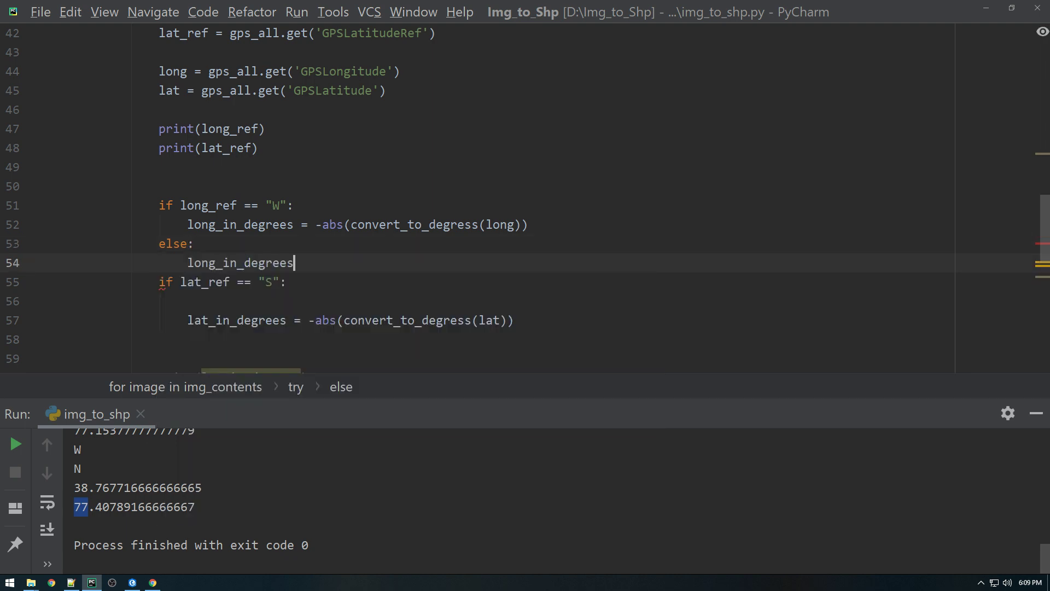
text(= )
text(l)
key(BackSpace)
text(con)
key(Tab)
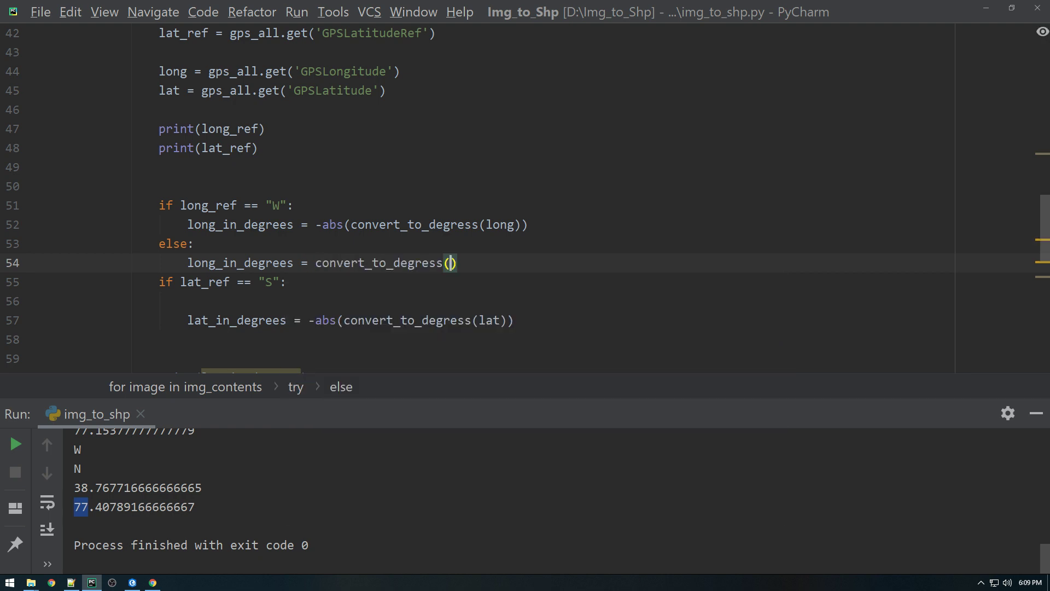
text(long)
key(Escape)
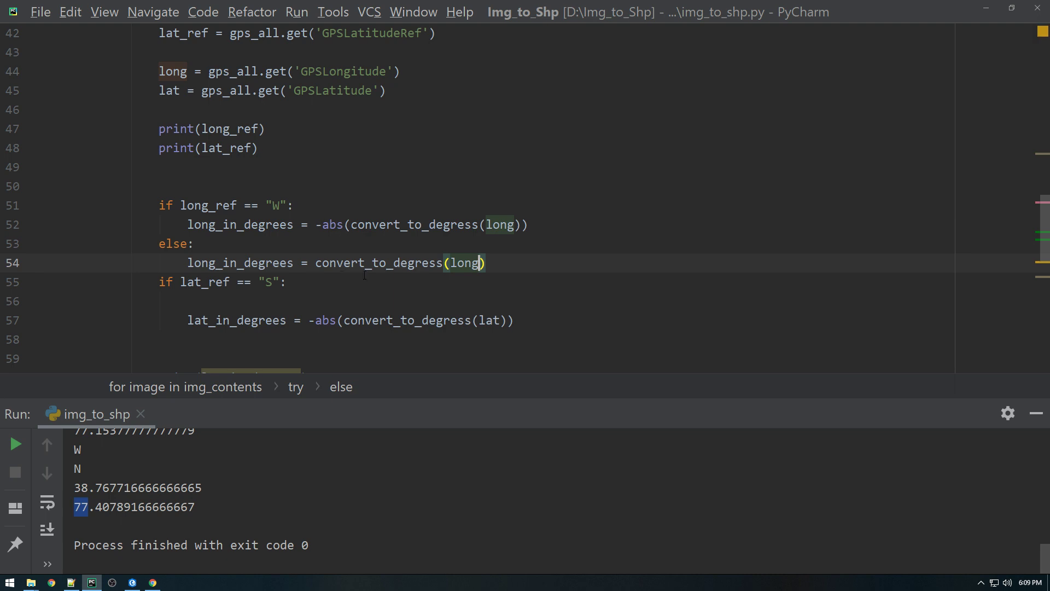
scroll(263, 290, down, 1)
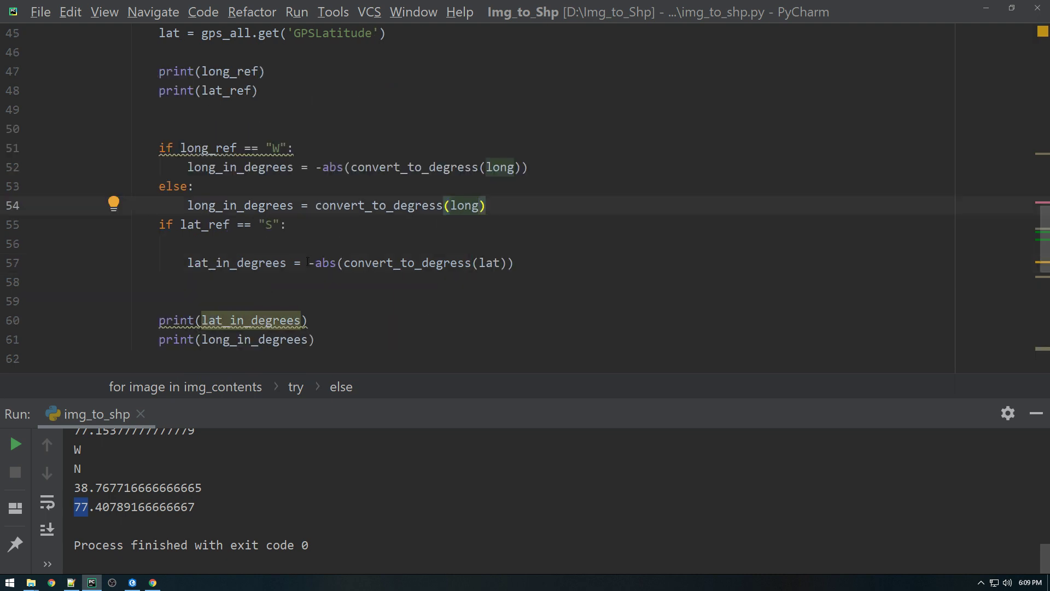
- After the S branch, add `else:` with lat_in_degrees = convert_to_degress(lat)
click(532, 263)
key(Return)
key(shift+Tab)
text(el)
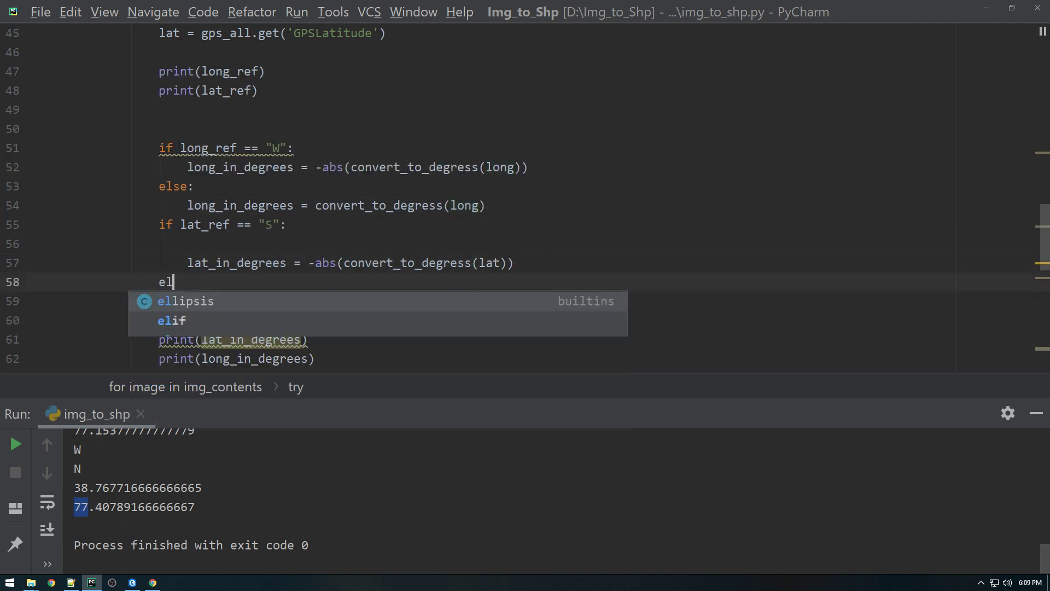
text(se:)
key(Return)
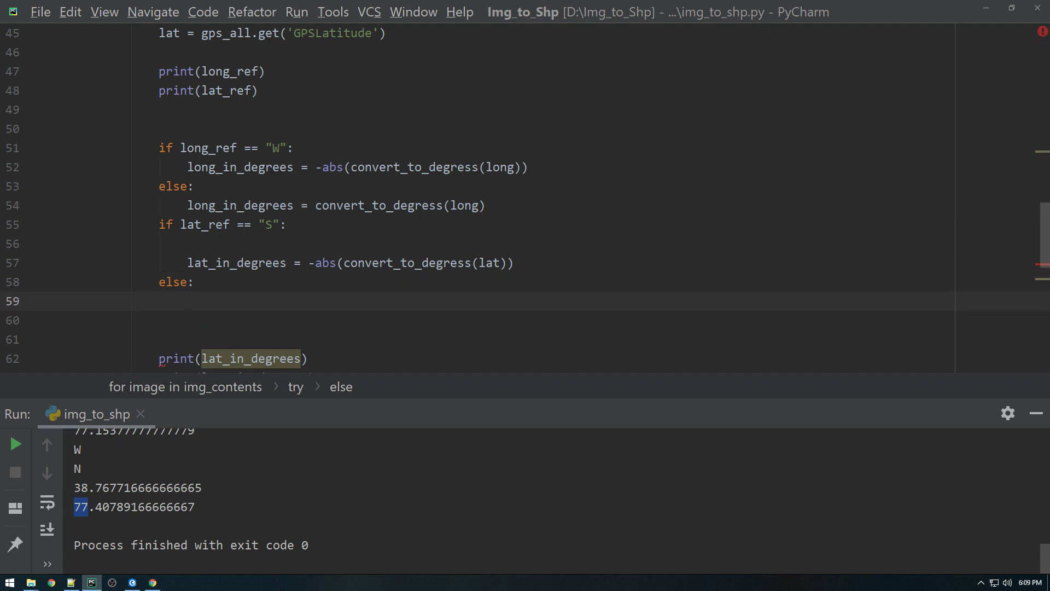
text(lat)
key(Down)
key(Down)
key(Tab)
text(= con)
key(Tab)
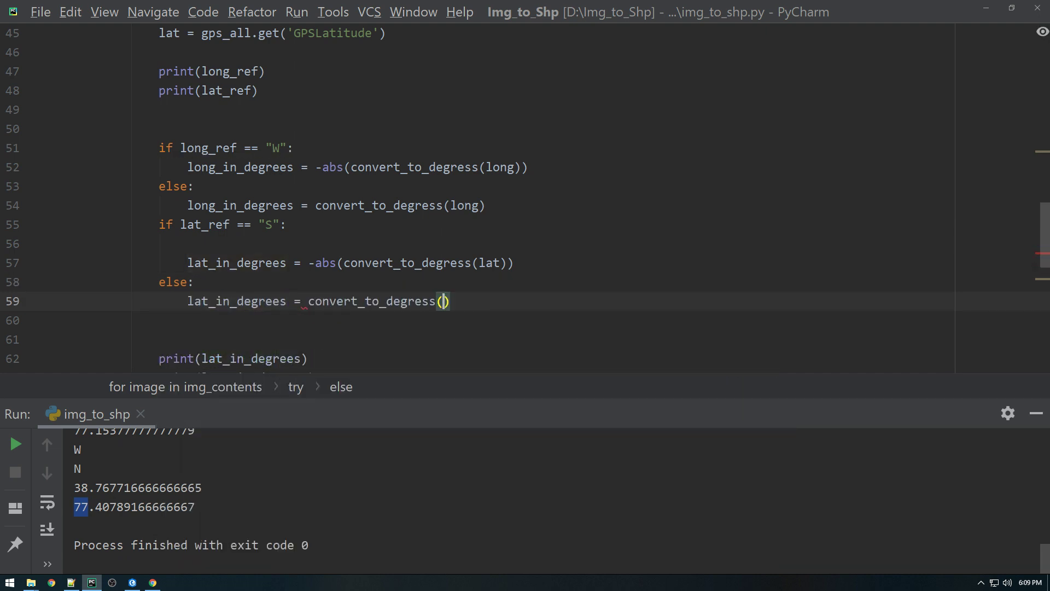
text(lat)
click(227, 245)
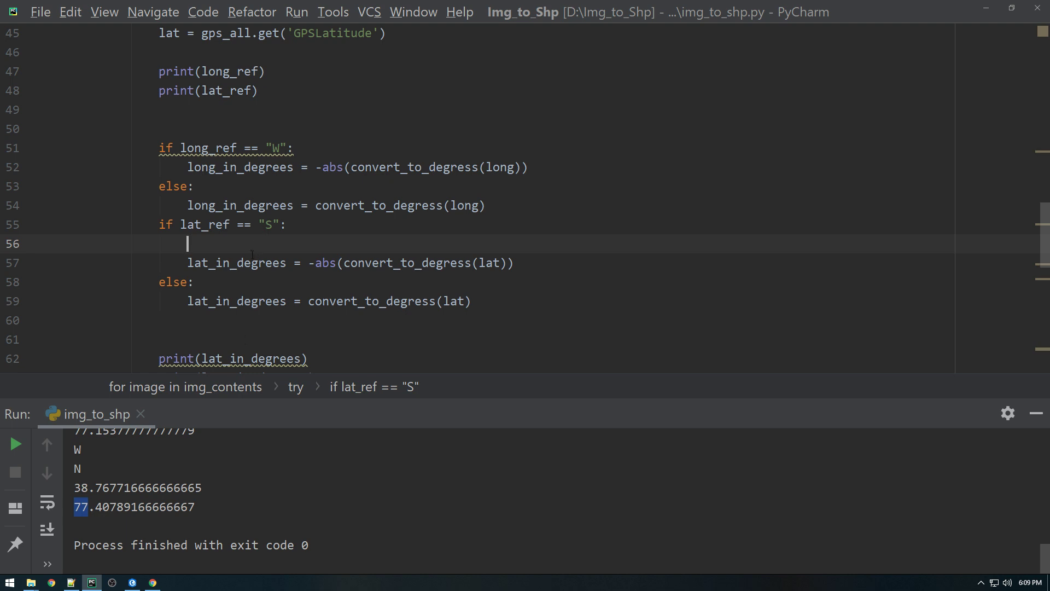
- Rerun from the Run menu to get negative longitudes like -106.09756388888889, then delete blank line 50
click(75, 507)
drag(75, 507, 81, 507)
click(297, 12)
click(344, 30)
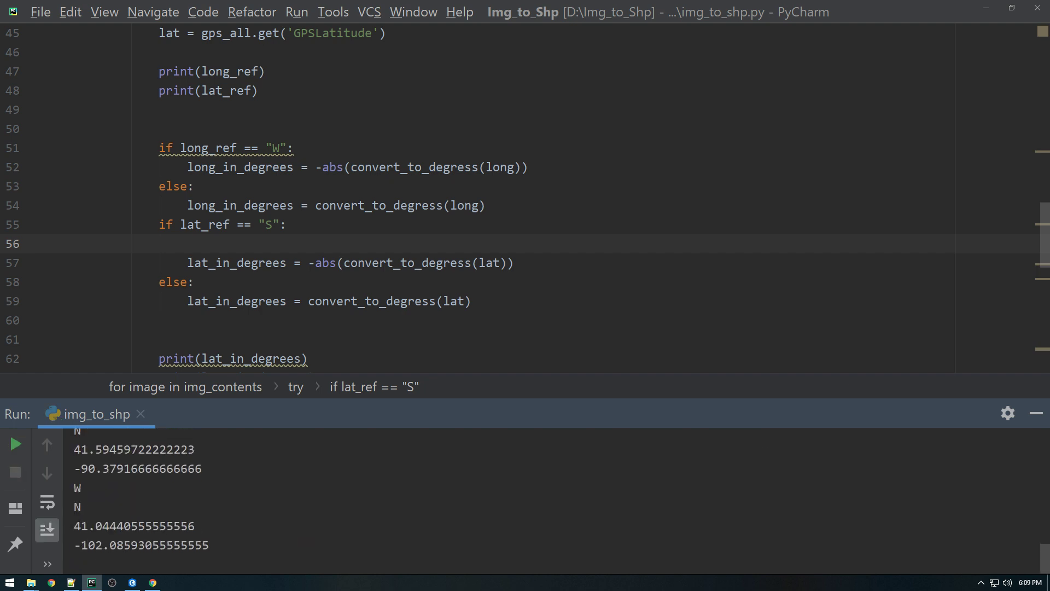
scroll(340, 511, up, 2)
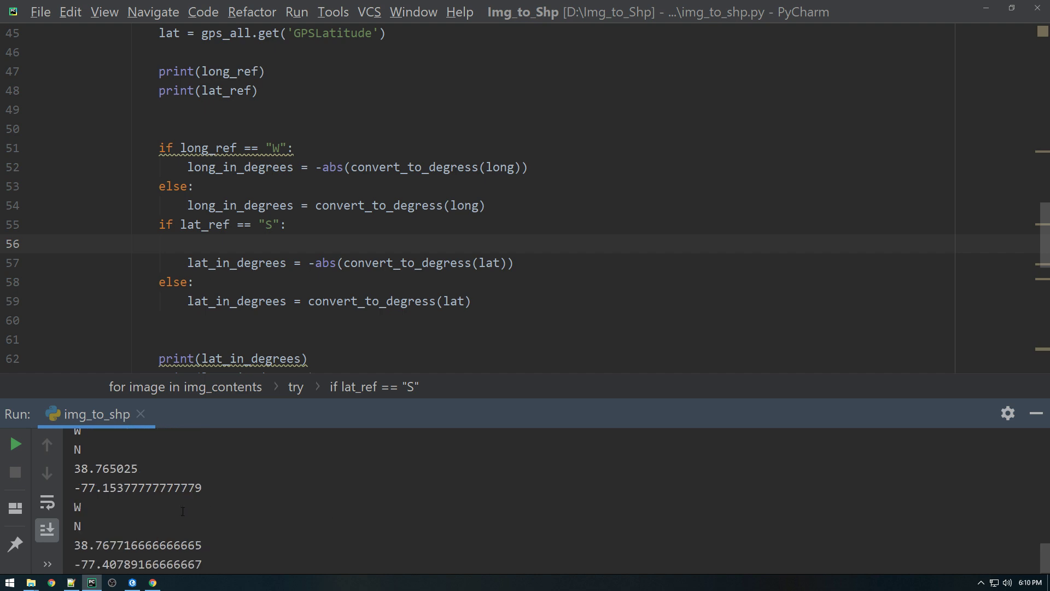
scroll(247, 513, up, 2)
scroll(169, 516, up, 2)
scroll(170, 518, up, 3)
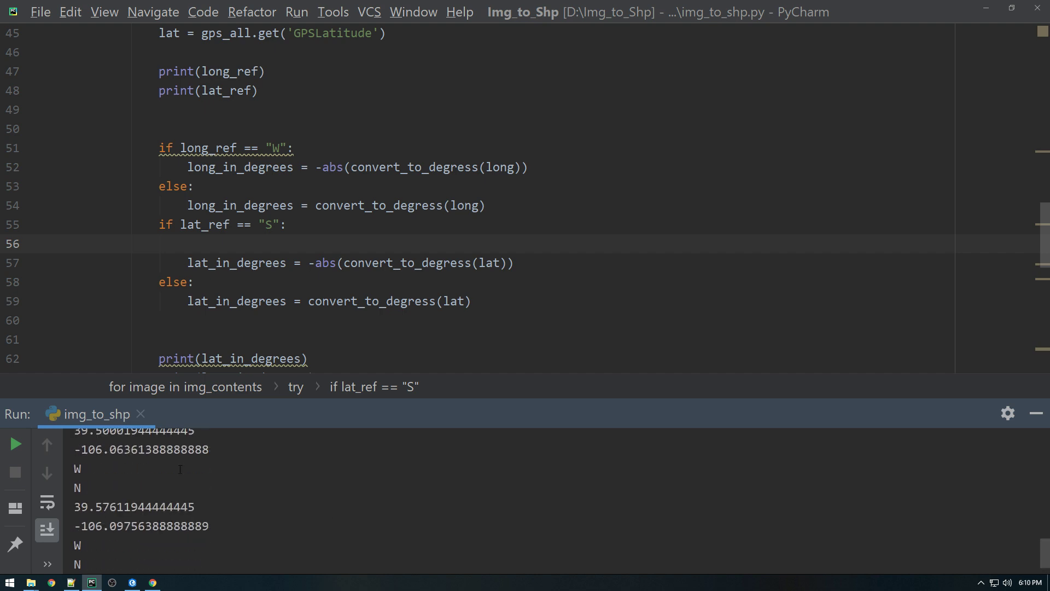
click(172, 130)
key(BackSpace)
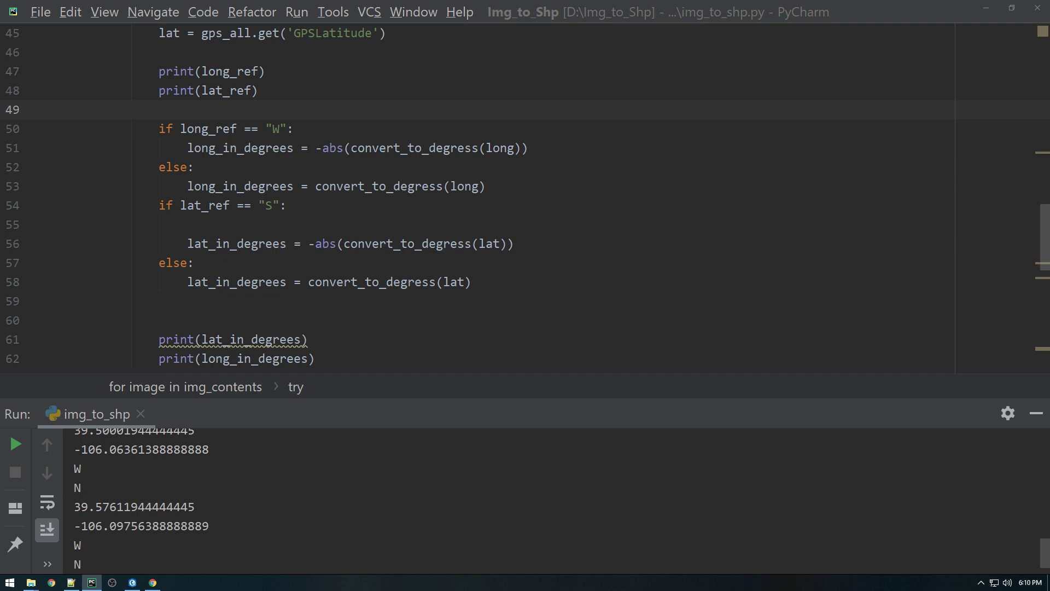
click(271, 340)
click(219, 320)
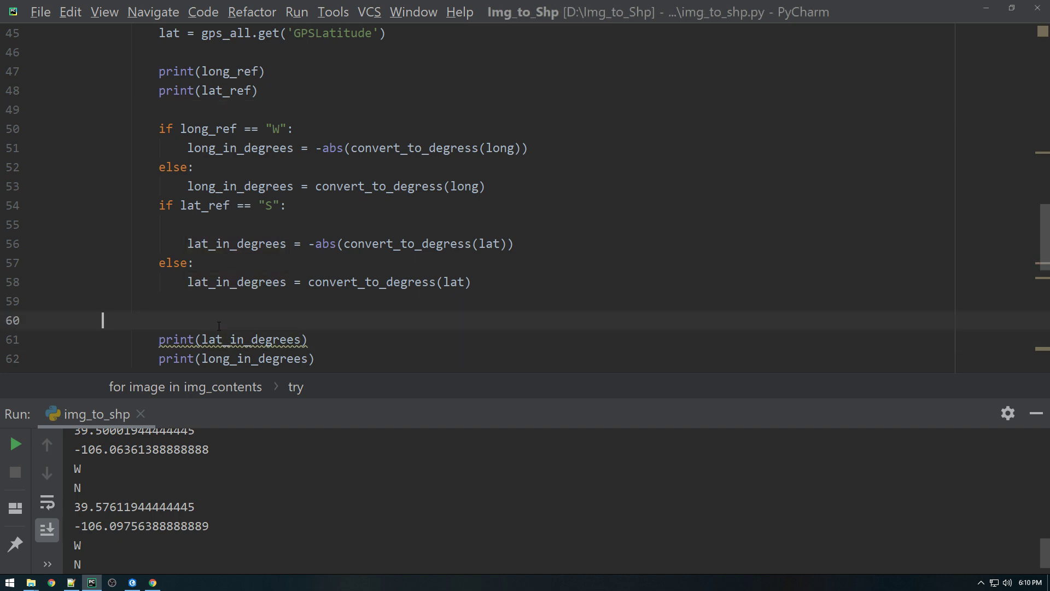